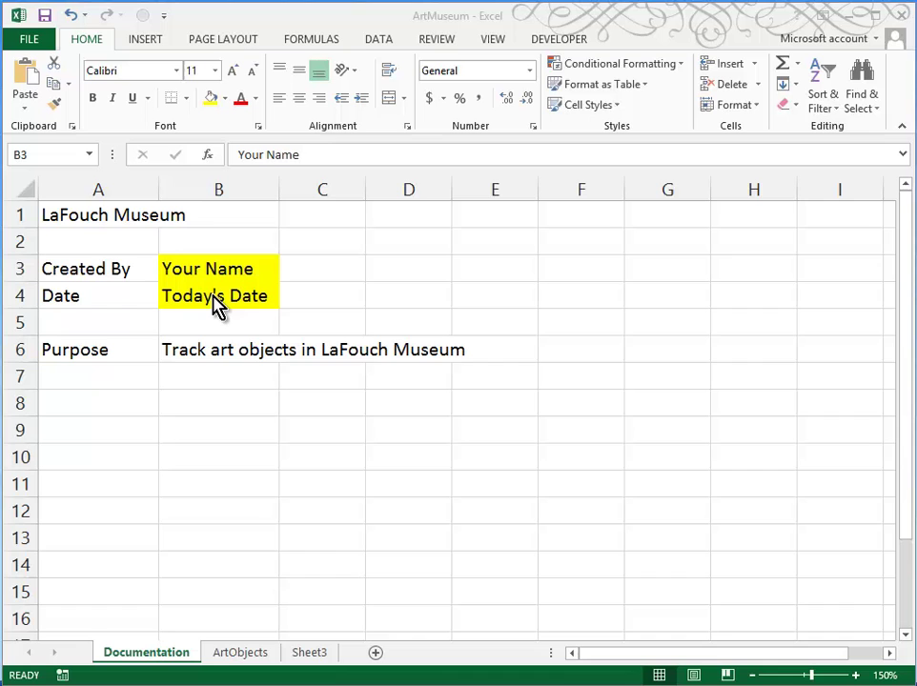
- Convert the ArtObjects sheet's data range A1:H117 into an Excel table with headers
click(243, 654)
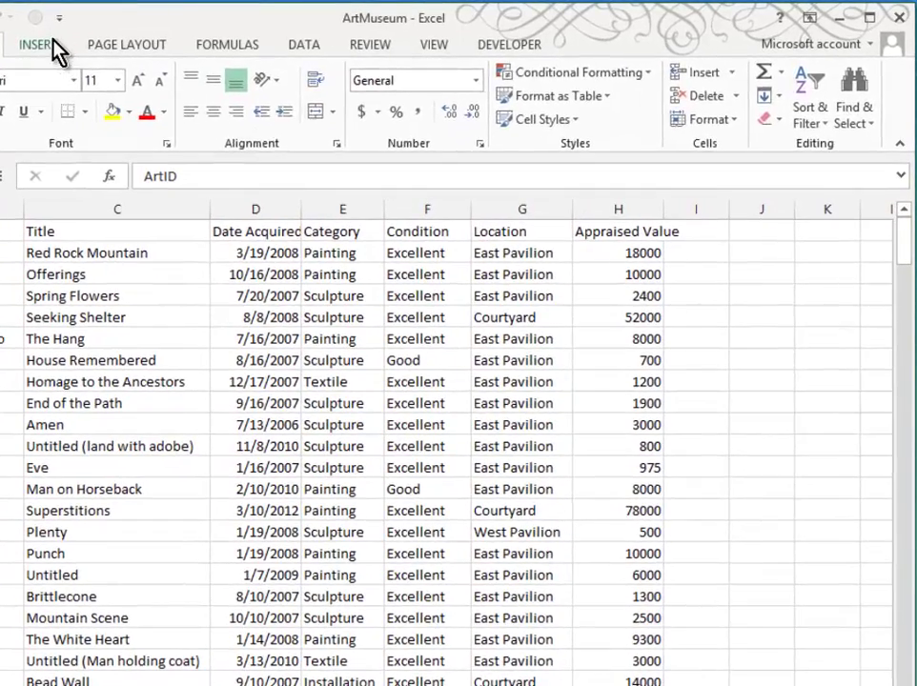
click(52, 43)
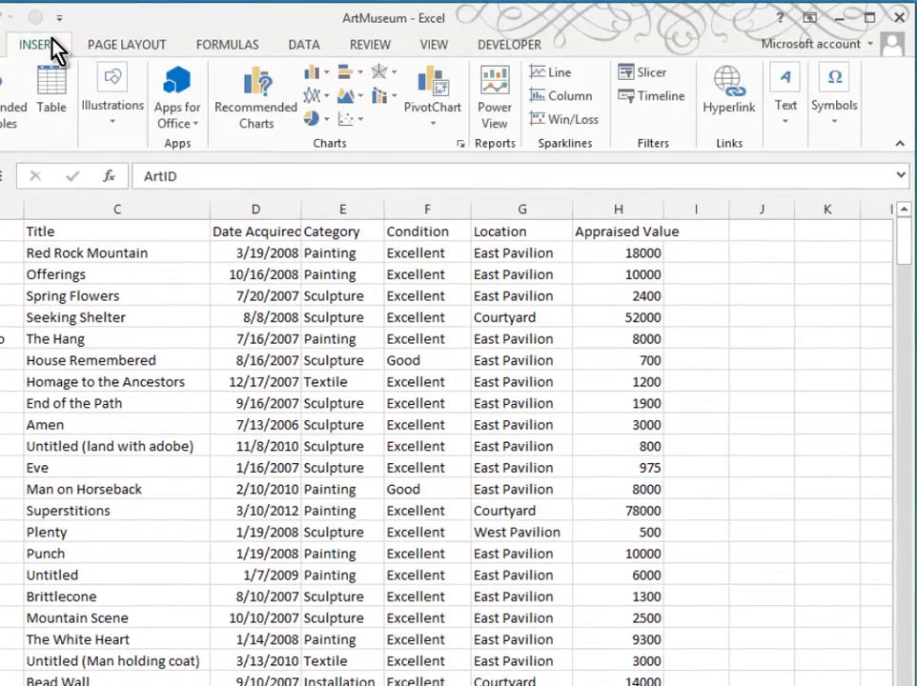
click(42, 92)
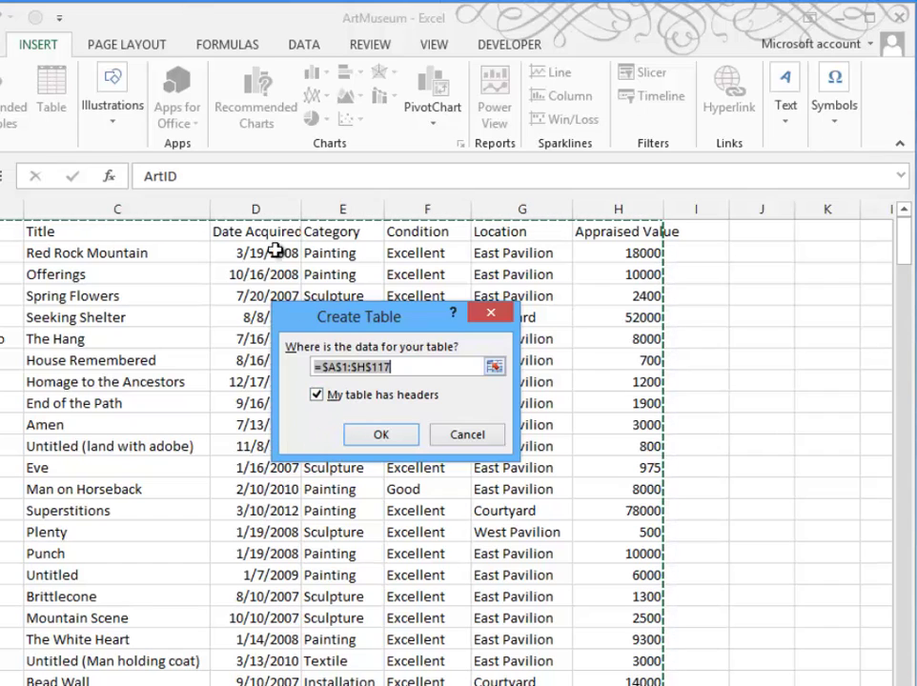
click(372, 434)
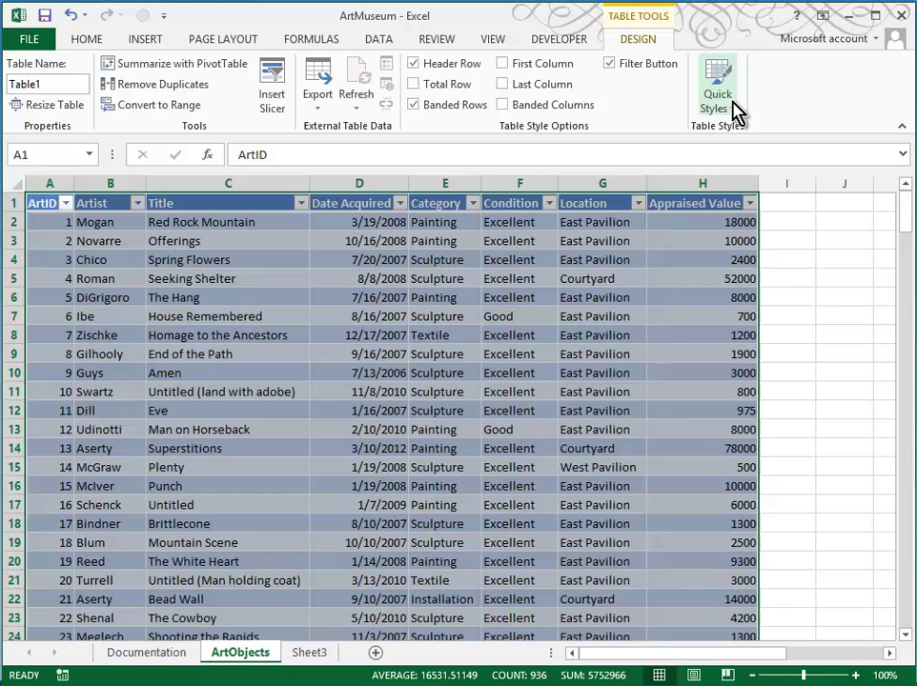
- Apply the light green banded Medium table style to the ArtObjects table
click(733, 112)
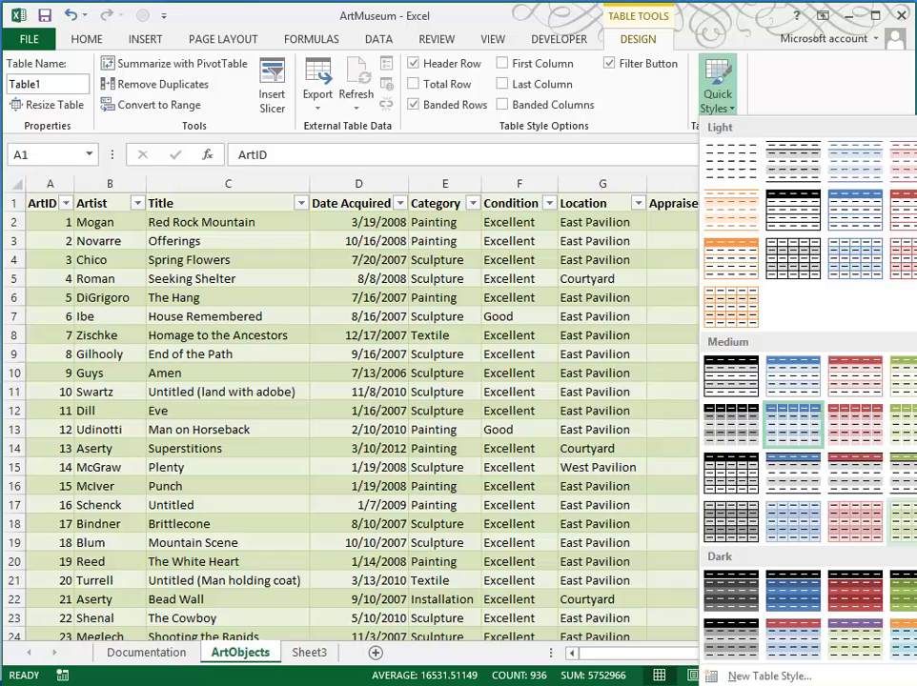
click(904, 424)
click(793, 447)
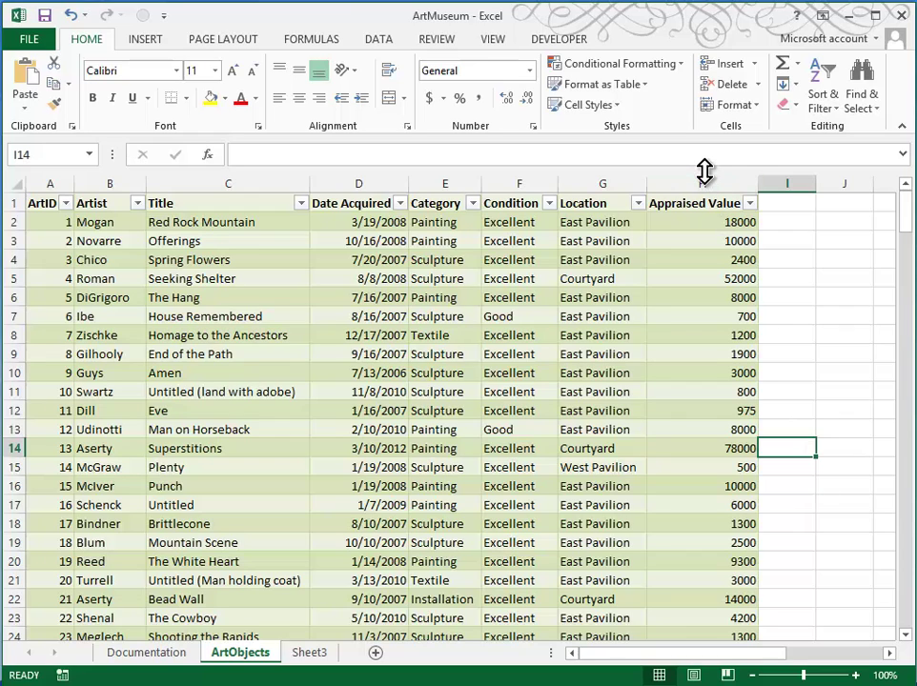
- Format the Appraised Value column in the Accounting number format with no decimal places
click(704, 180)
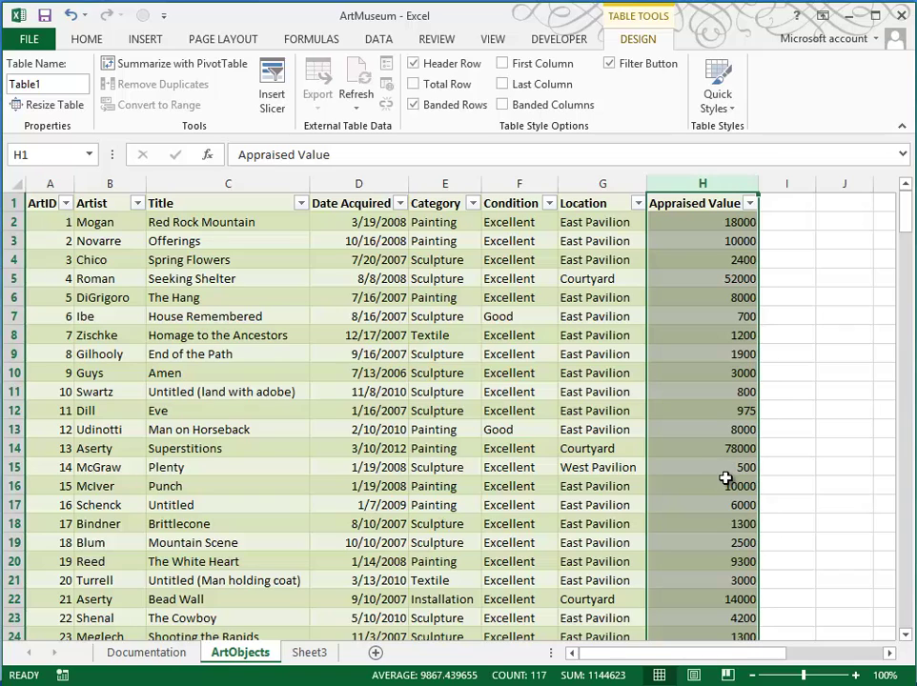
click(87, 39)
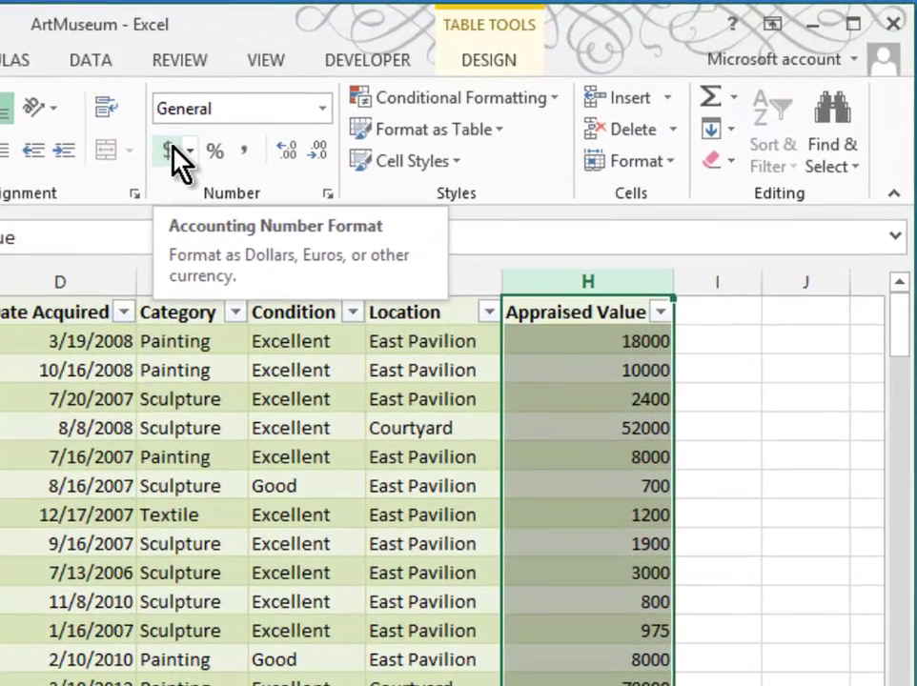
click(170, 152)
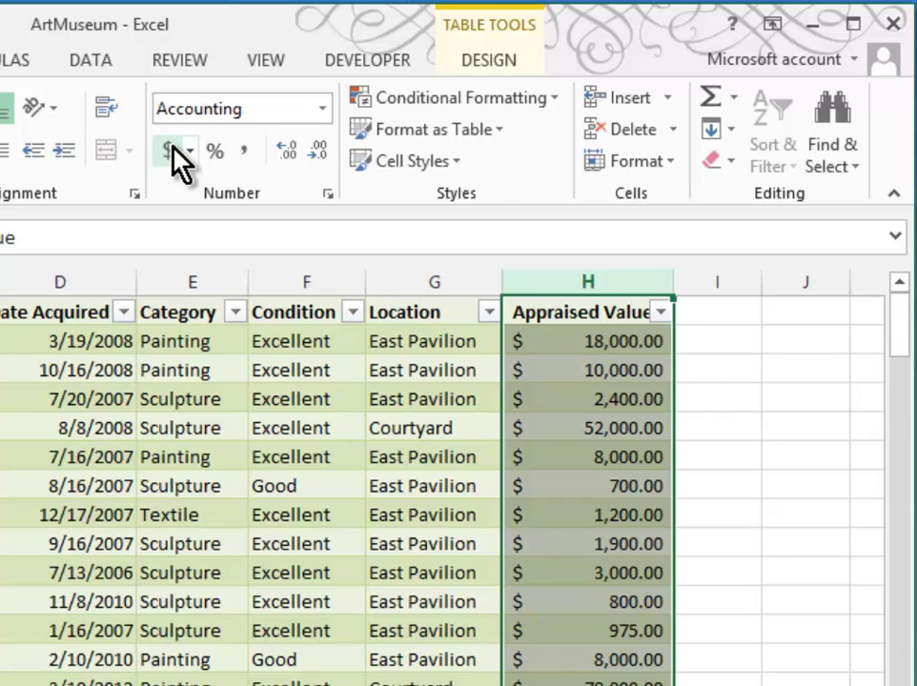
click(318, 155)
click(319, 156)
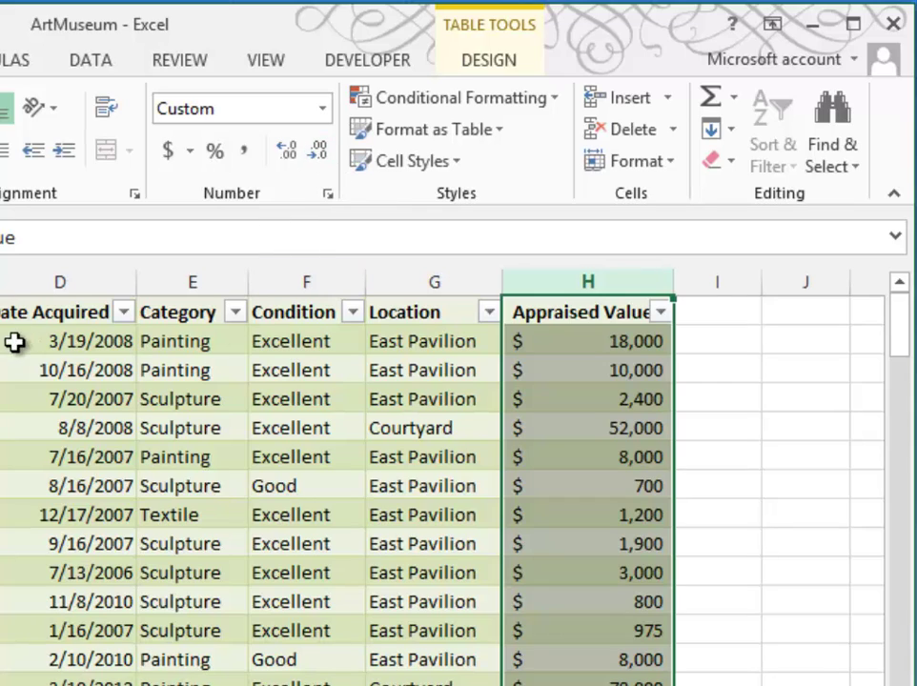
- Rename the art objects table to Collection
click(488, 61)
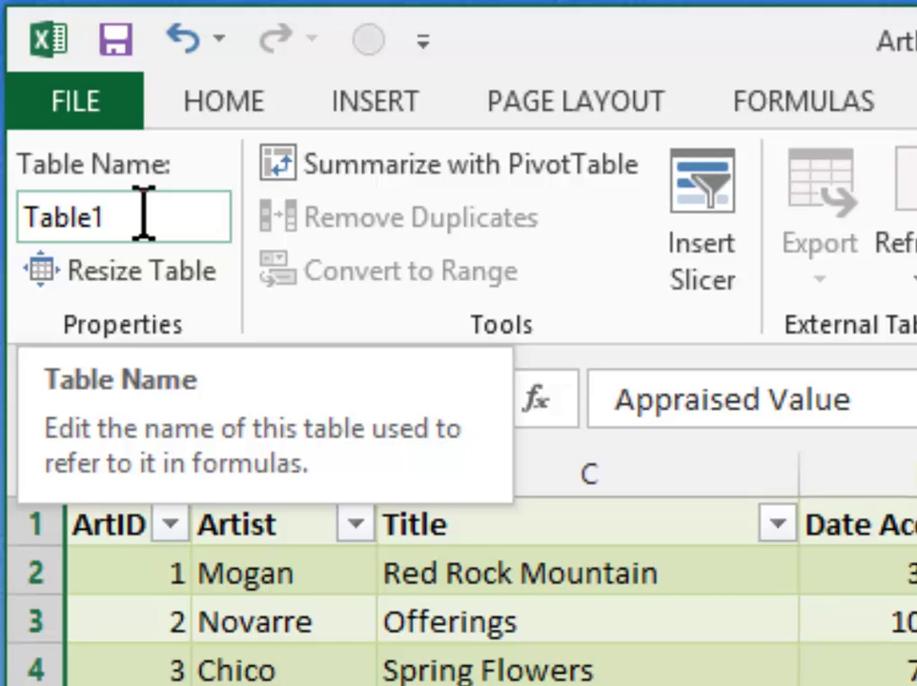
click(143, 218)
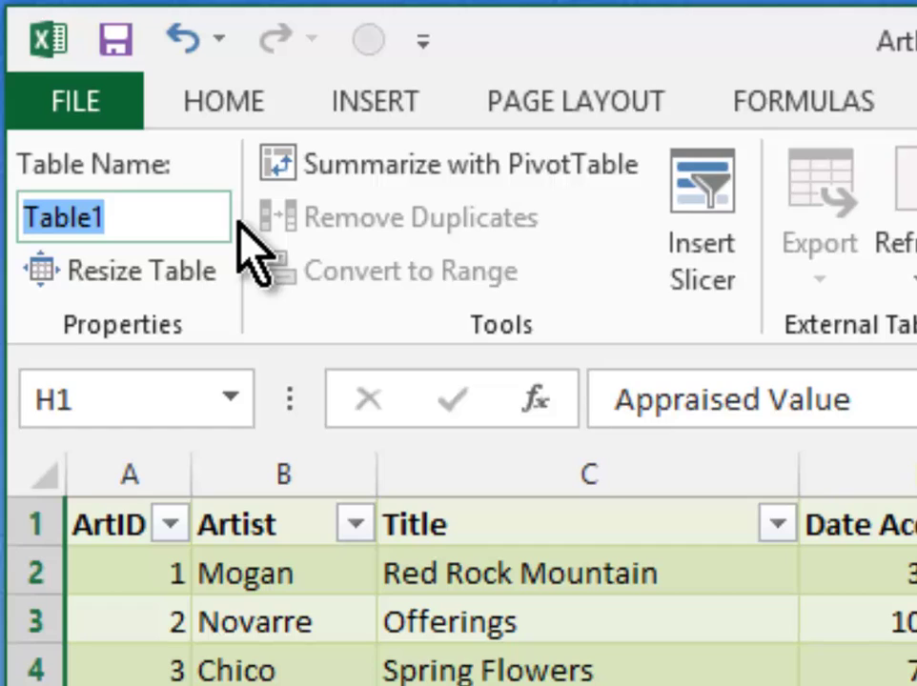
text(Collection)
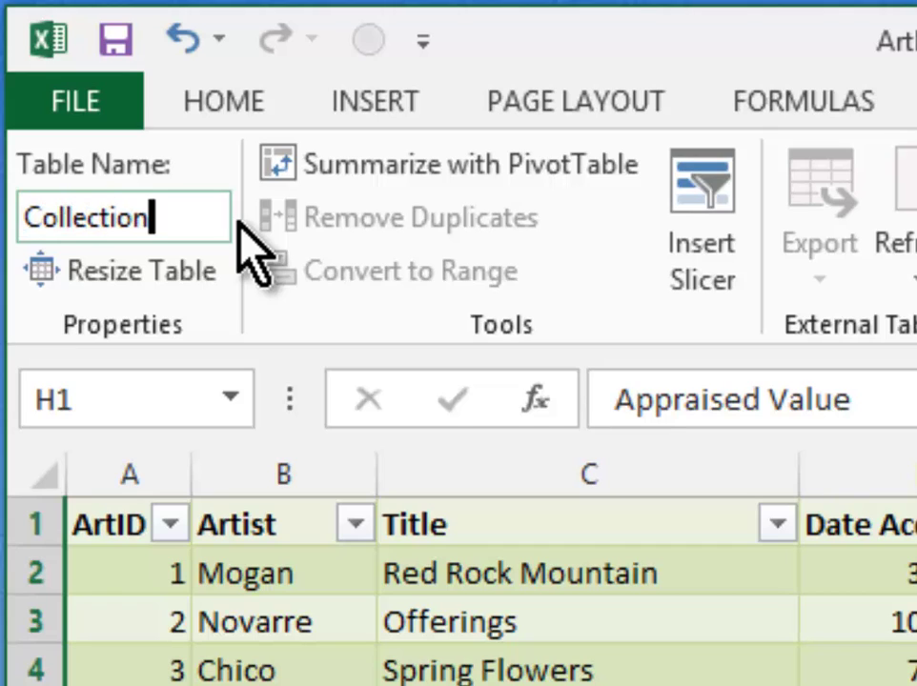
key(Return)
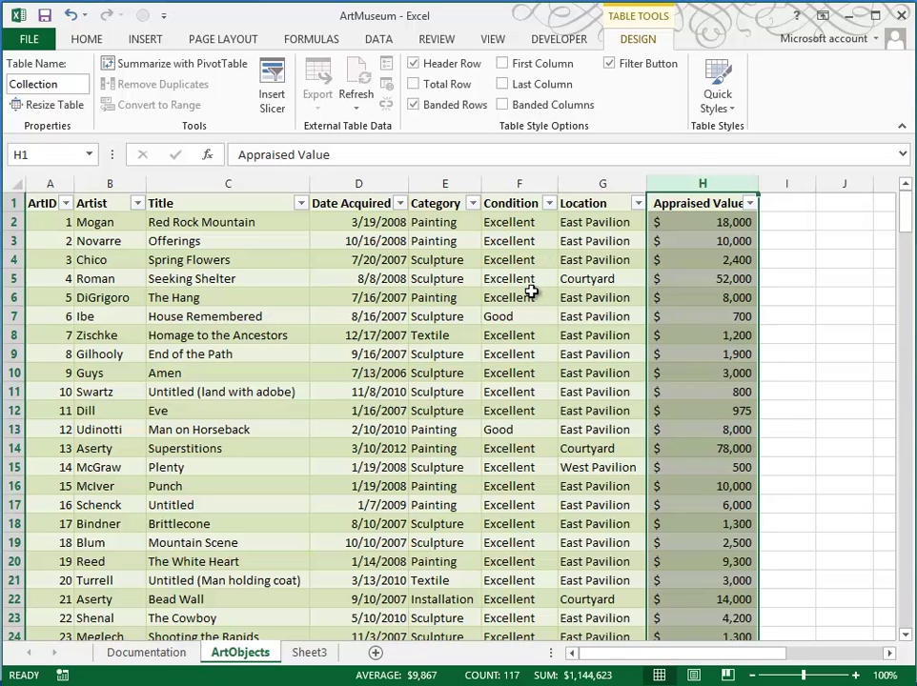
click(522, 302)
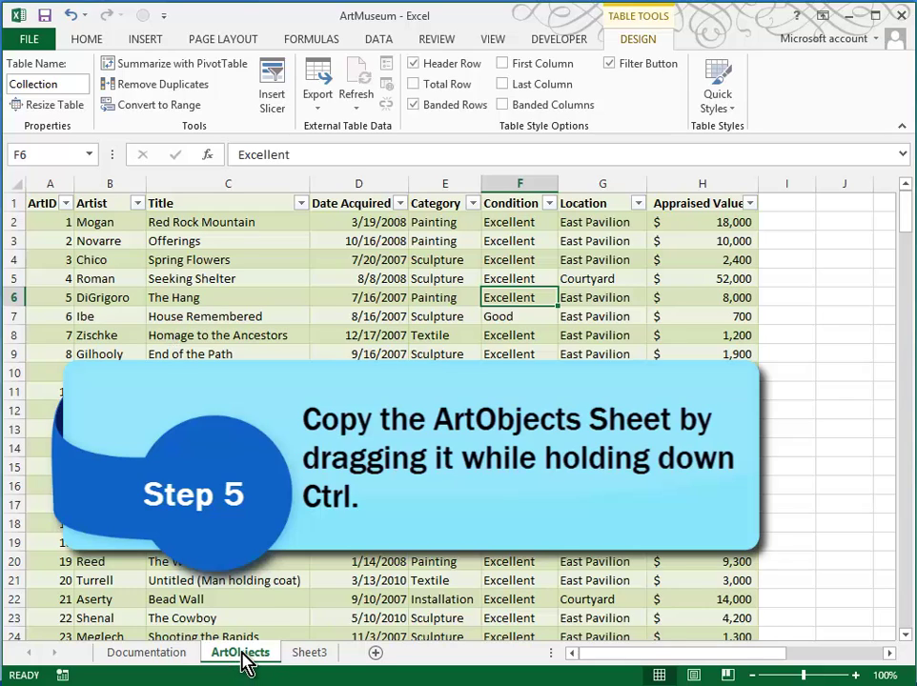
- Duplicate the ArtObjects sheet directly after the original and rename the copy Q5
drag(246, 659, 313, 658)
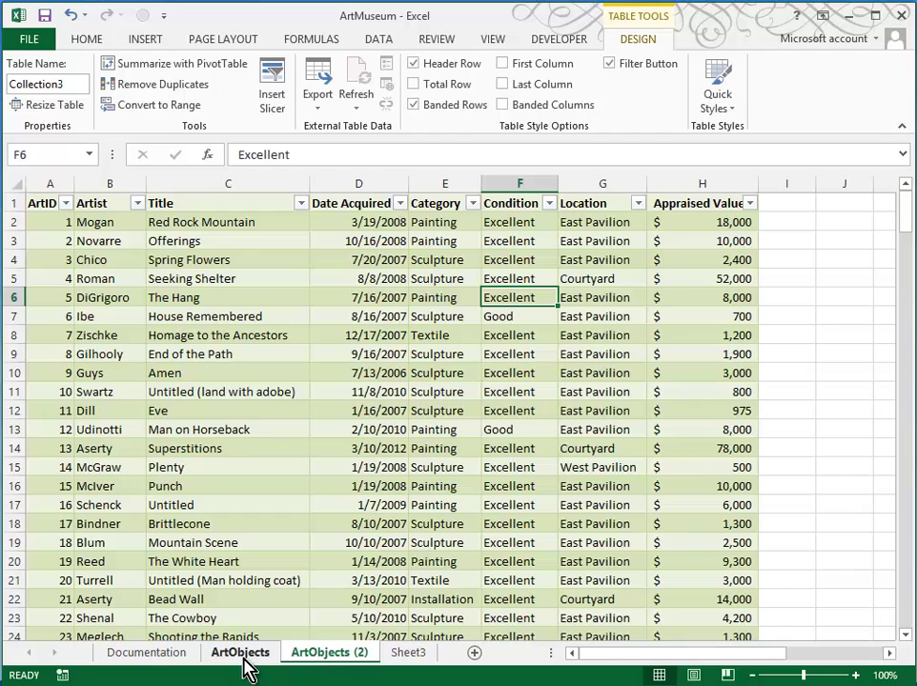
double_click(324, 665)
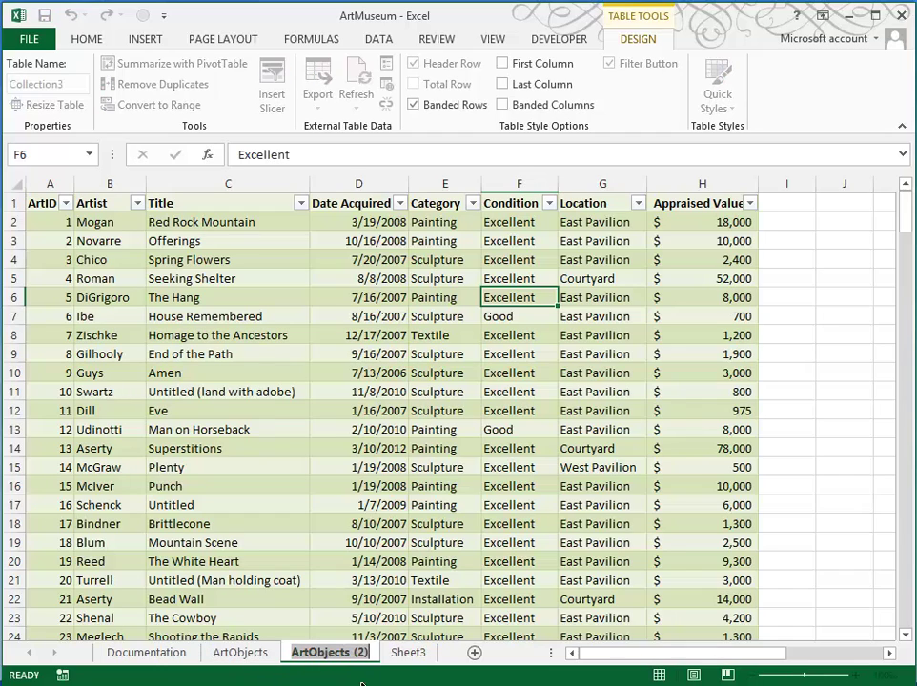
text(Q5)
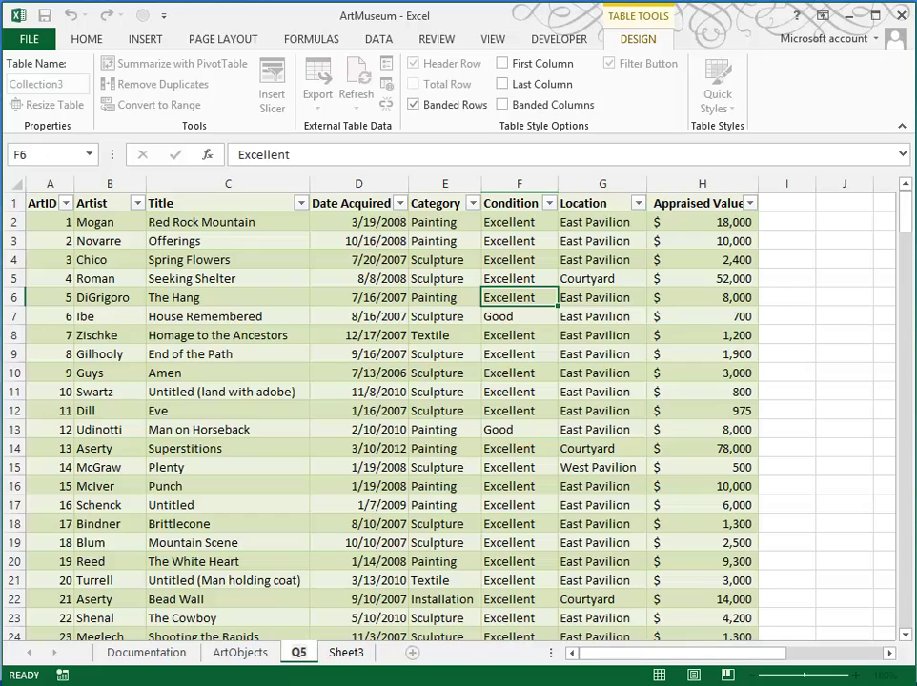
key(Return)
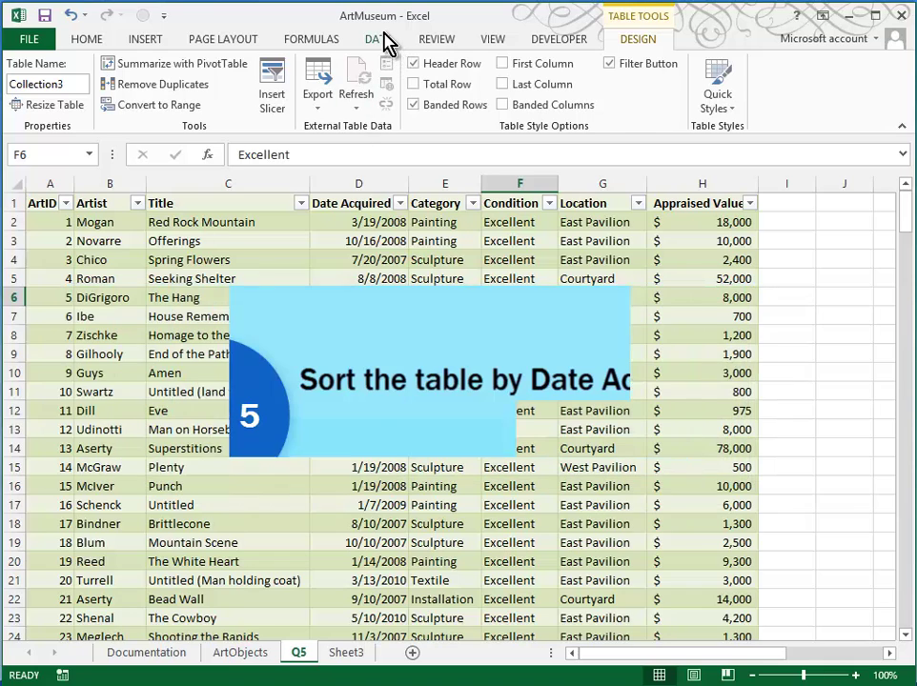
- Sort the Q5 table by Date Acquired from newest to oldest
click(383, 40)
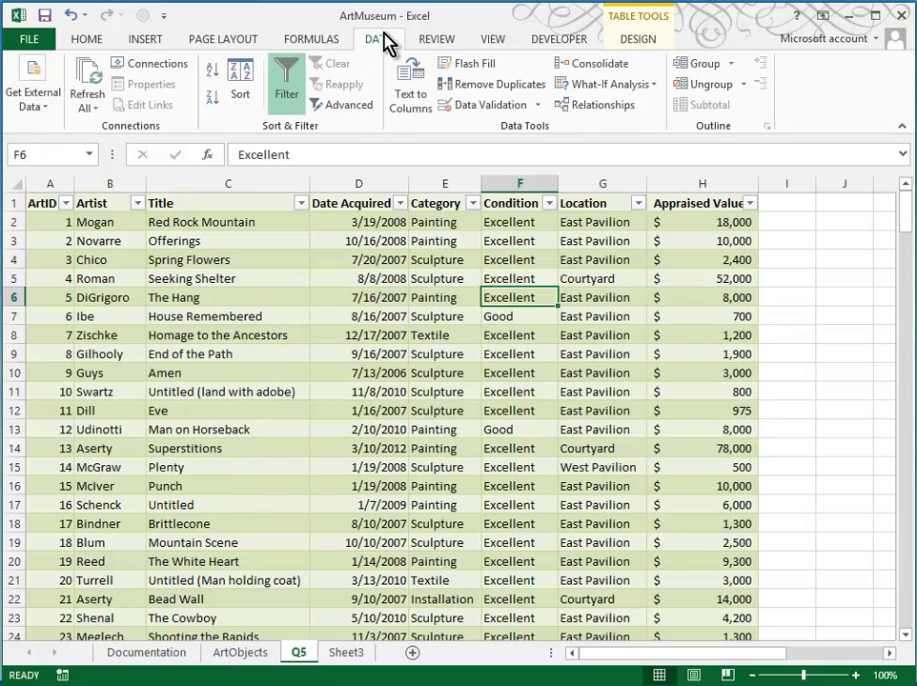
click(212, 107)
click(335, 221)
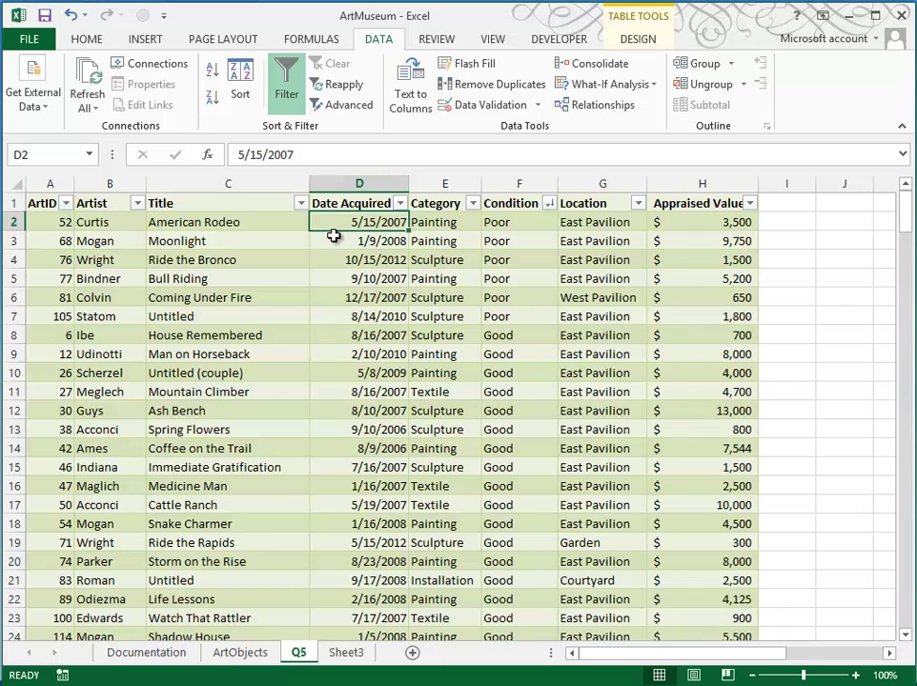
click(213, 103)
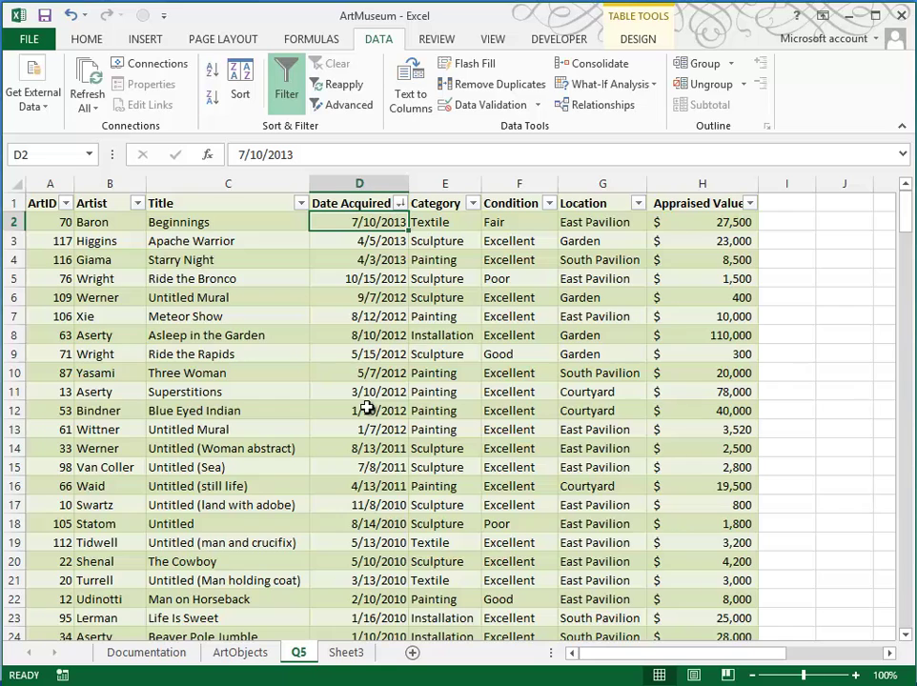
- Duplicate the ArtObjects sheet again, place the copy after Q5 and rename it Q6
click(238, 653)
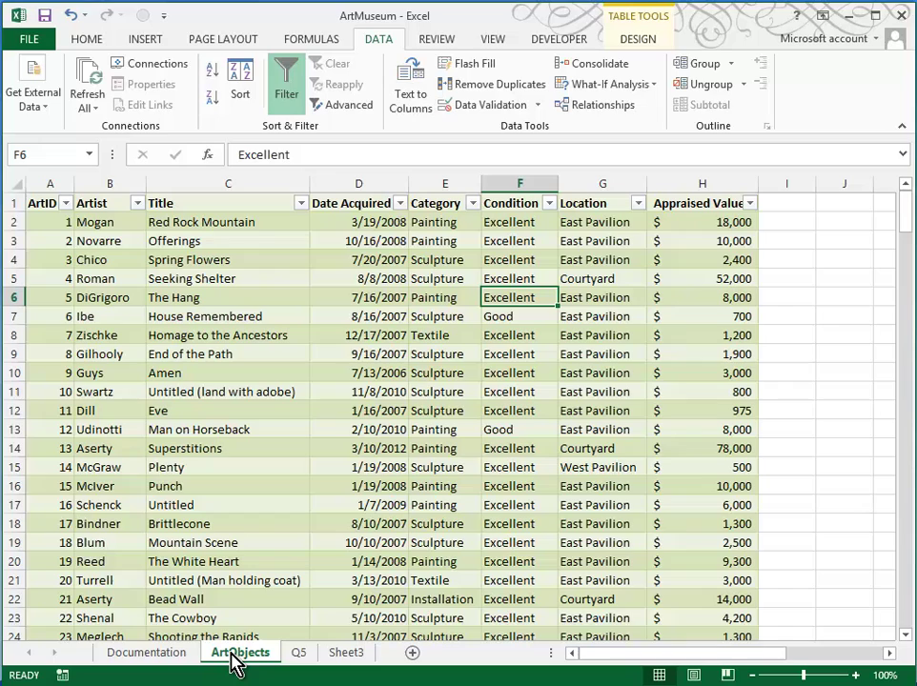
drag(235, 664, 335, 667)
double_click(369, 653)
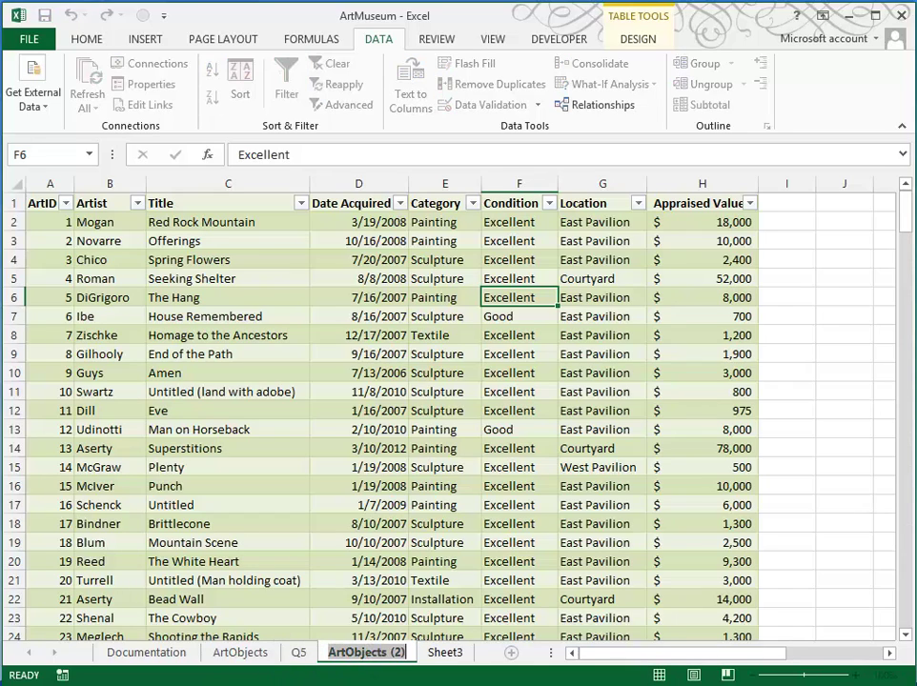
text(Q)
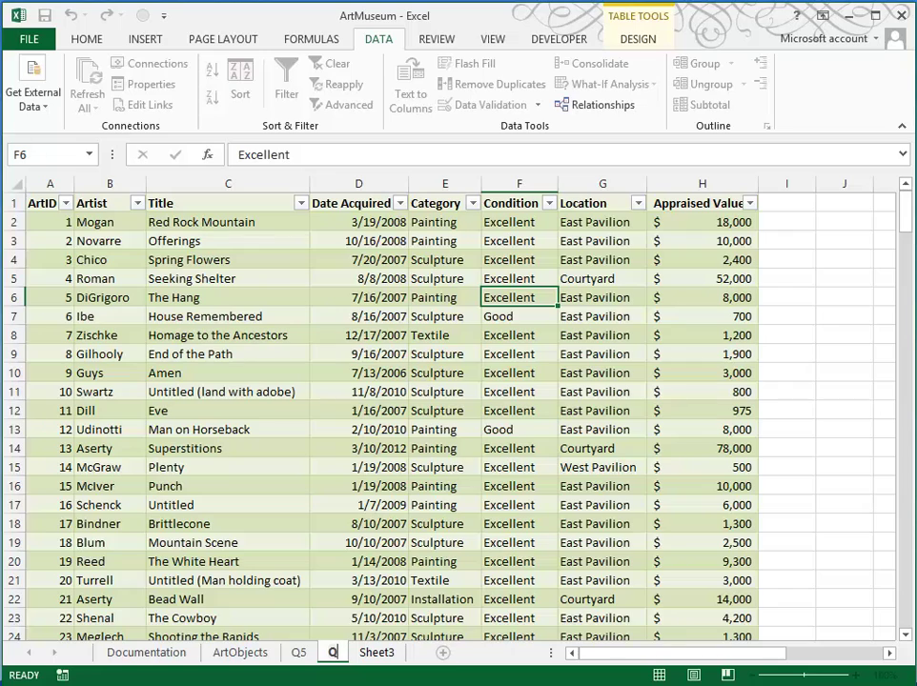
text(6)
key(Return)
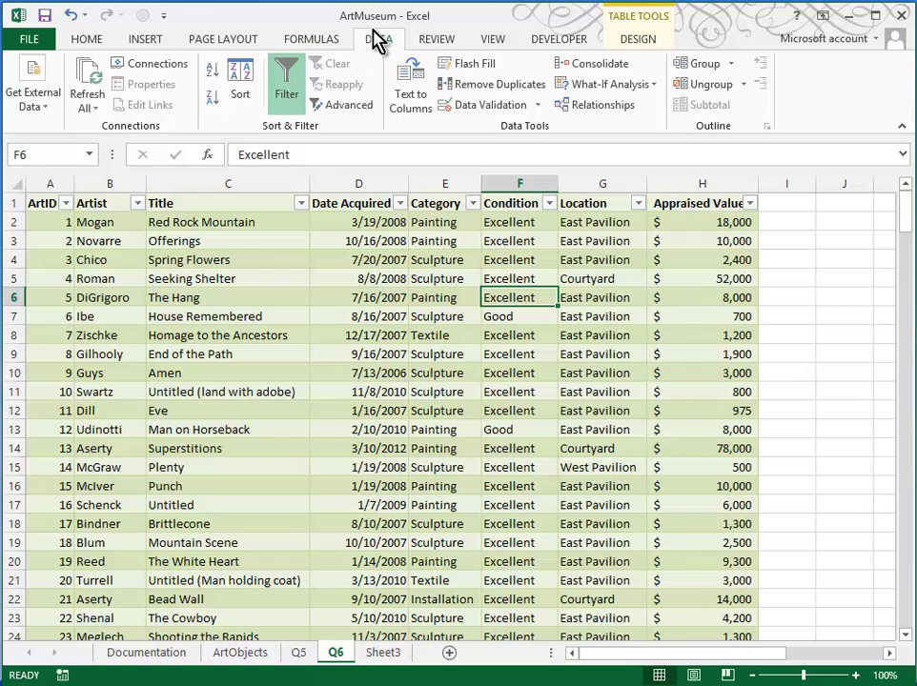
- Open a custom sort for the Q6 table and set its first level to Category, ordered Z to A
click(241, 81)
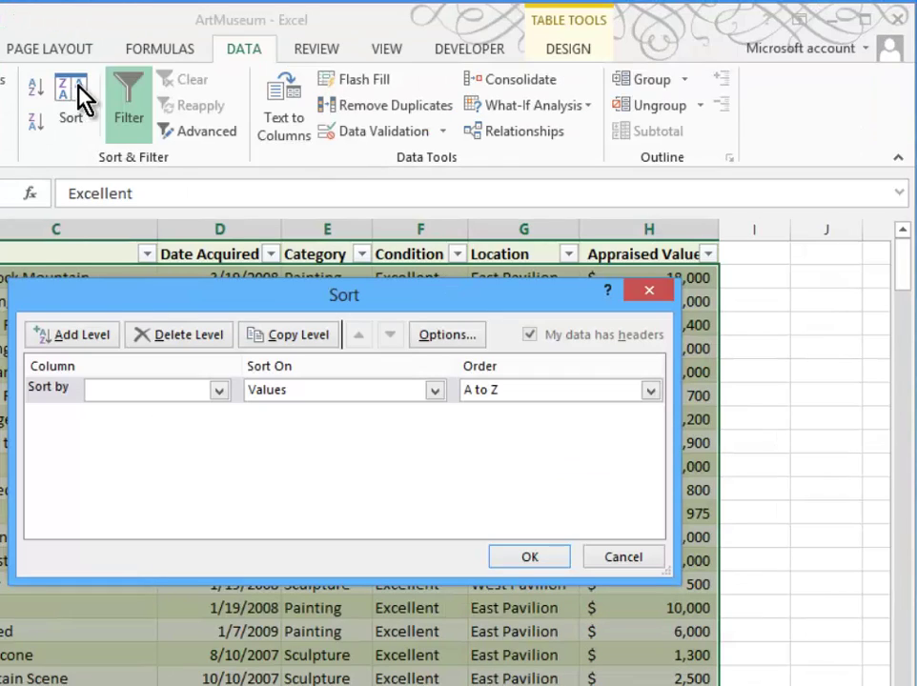
click(220, 390)
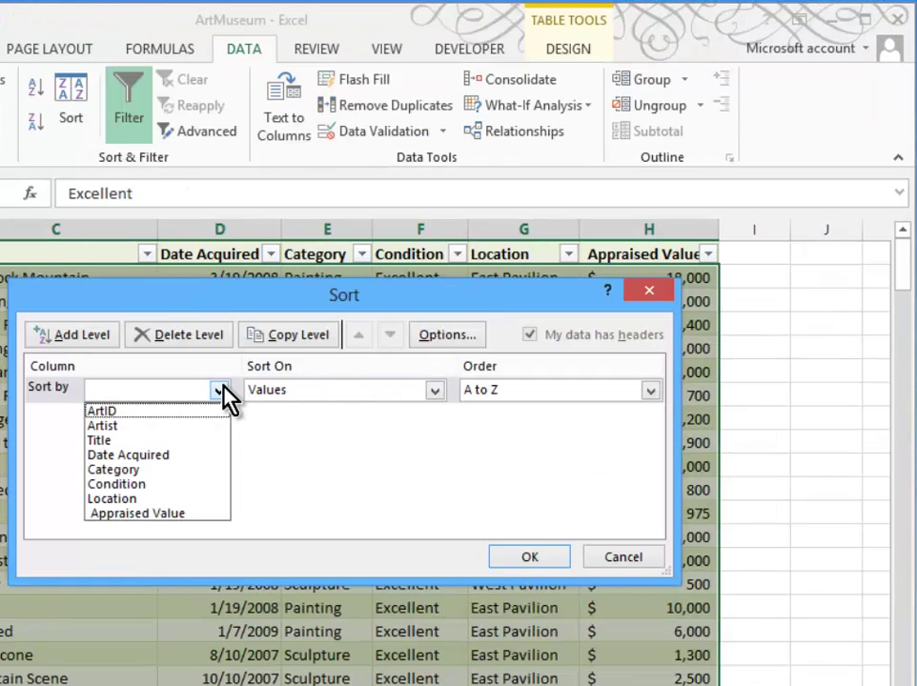
click(205, 470)
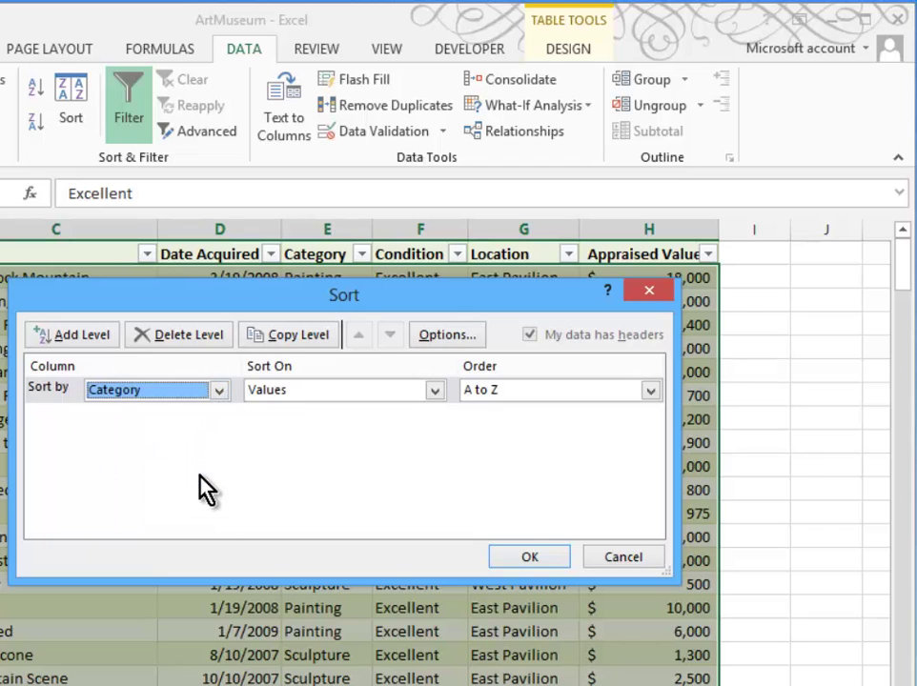
click(651, 390)
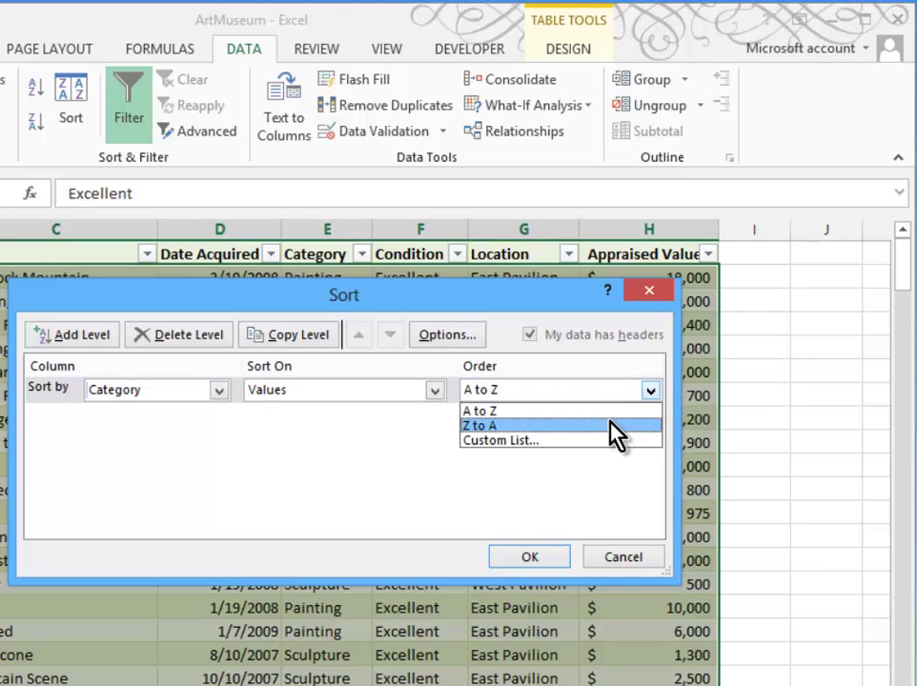
click(617, 426)
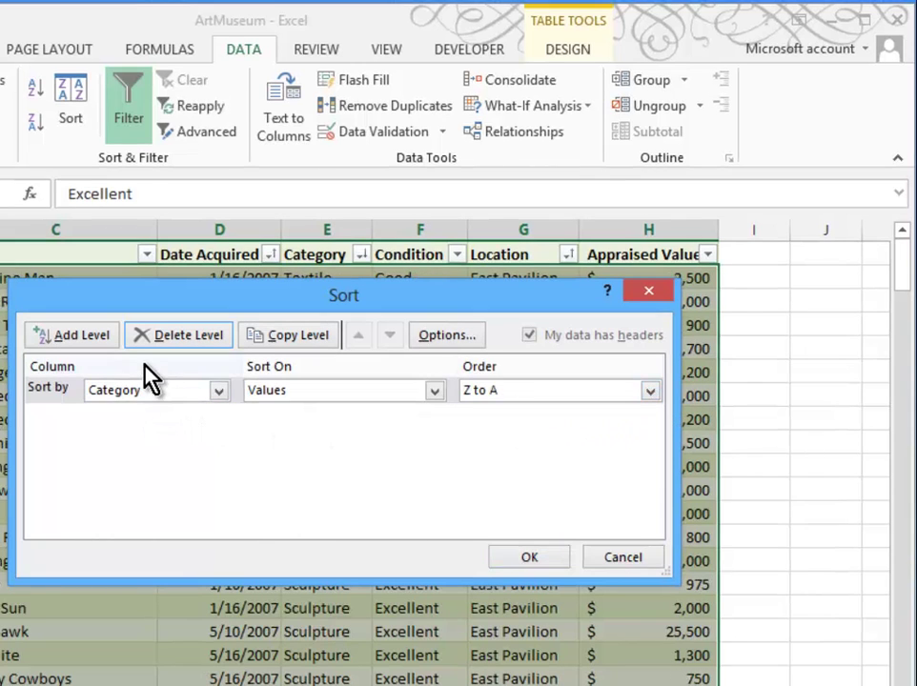
- Add a second sort level by Location, keeping the A to Z order
click(108, 335)
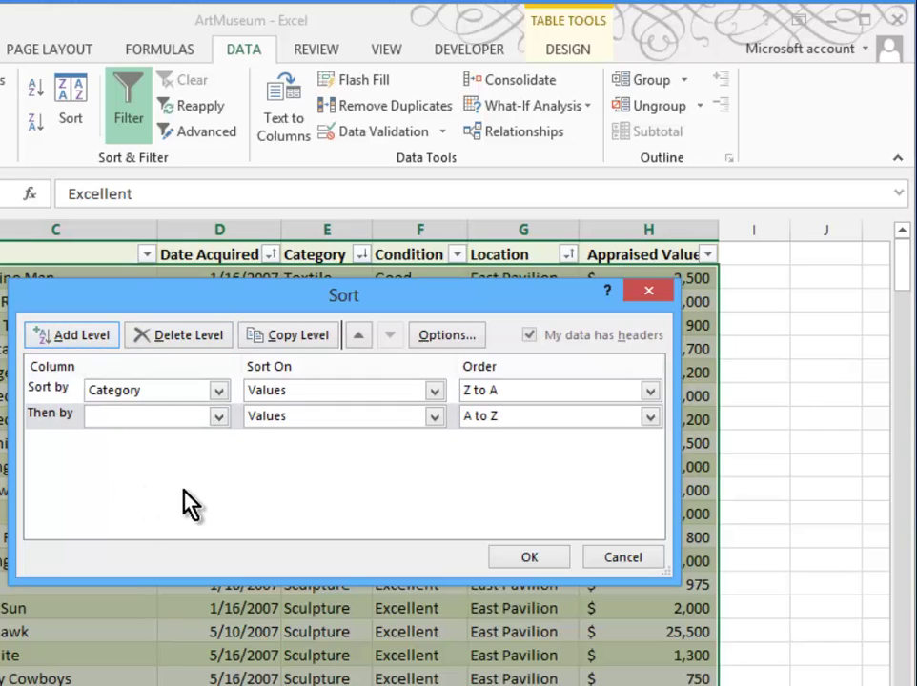
click(219, 416)
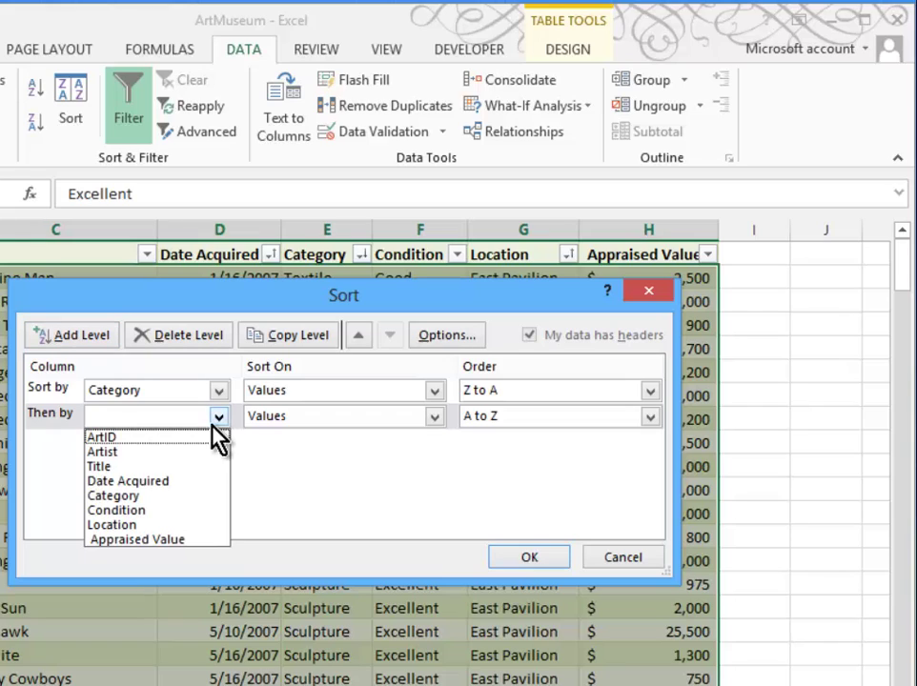
click(203, 525)
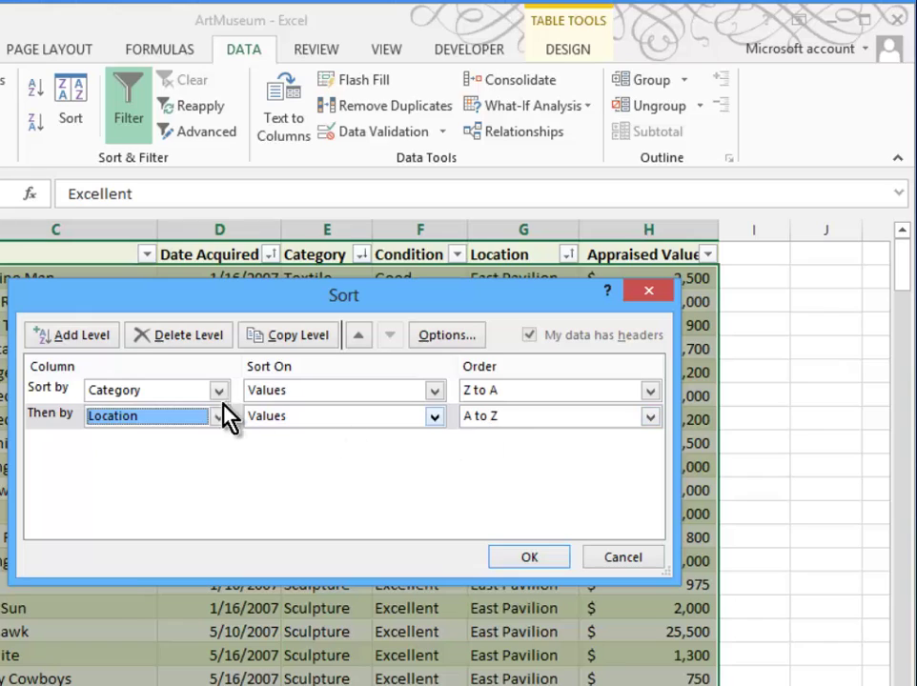
- Add a third sort level by Artist, keeping the A to Z order
click(101, 334)
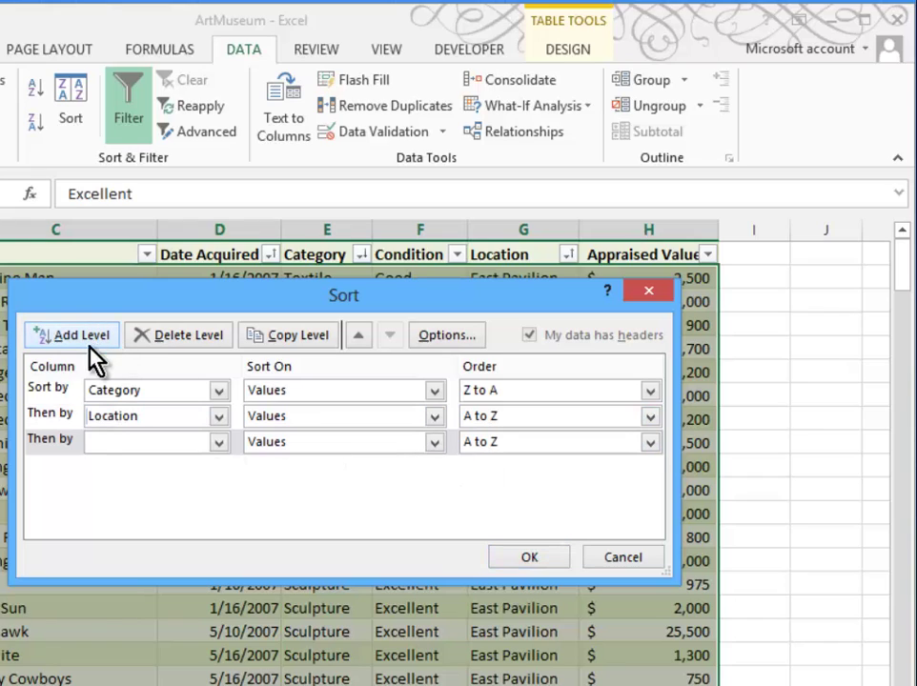
click(218, 441)
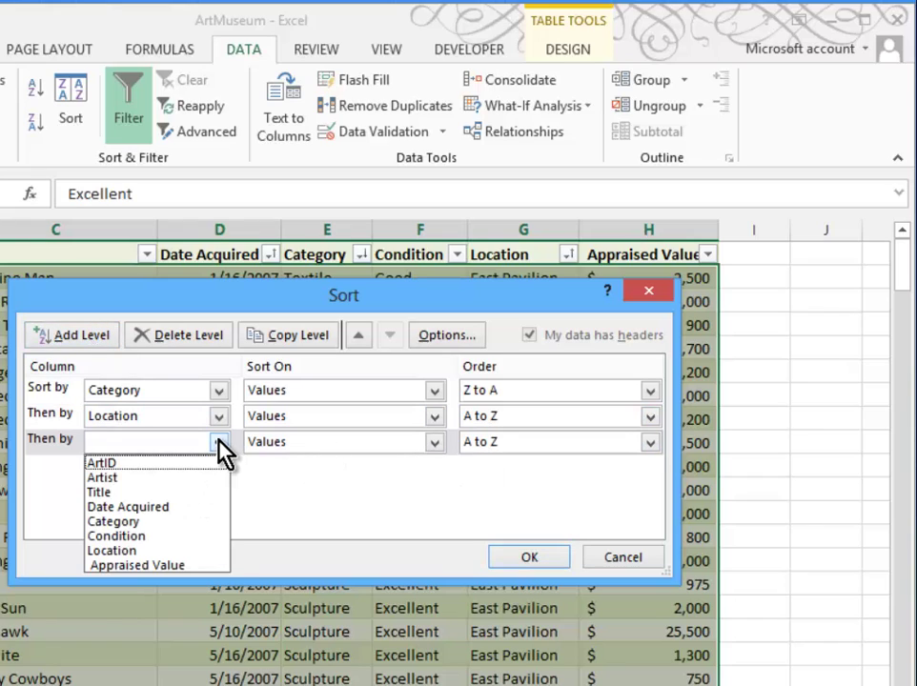
click(189, 478)
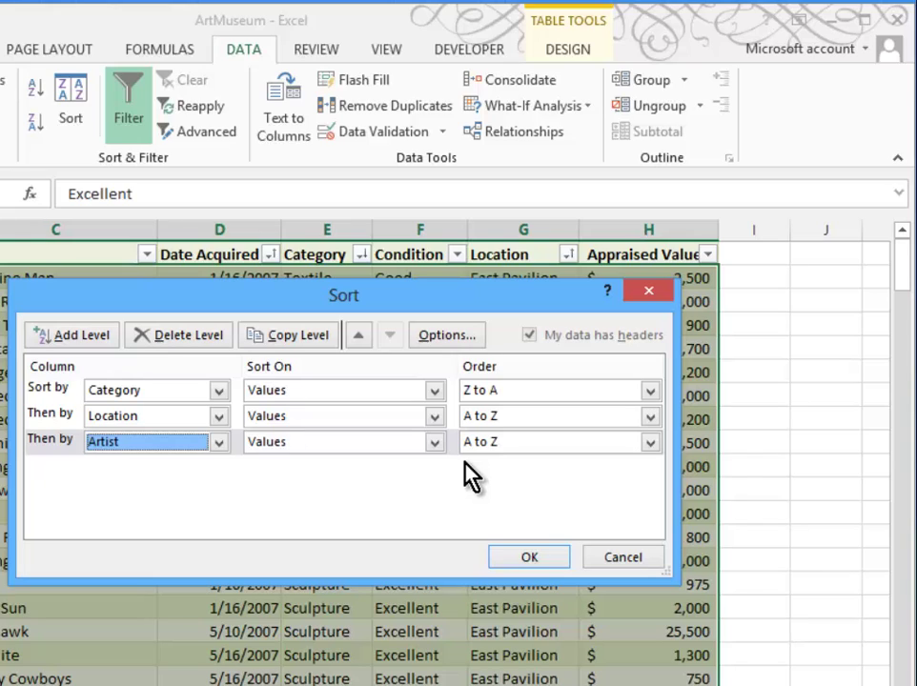
- Add a fourth sort level by Date Acquired, ordered Oldest to Newest, and apply the custom sort to the Q6 table
click(98, 338)
click(218, 468)
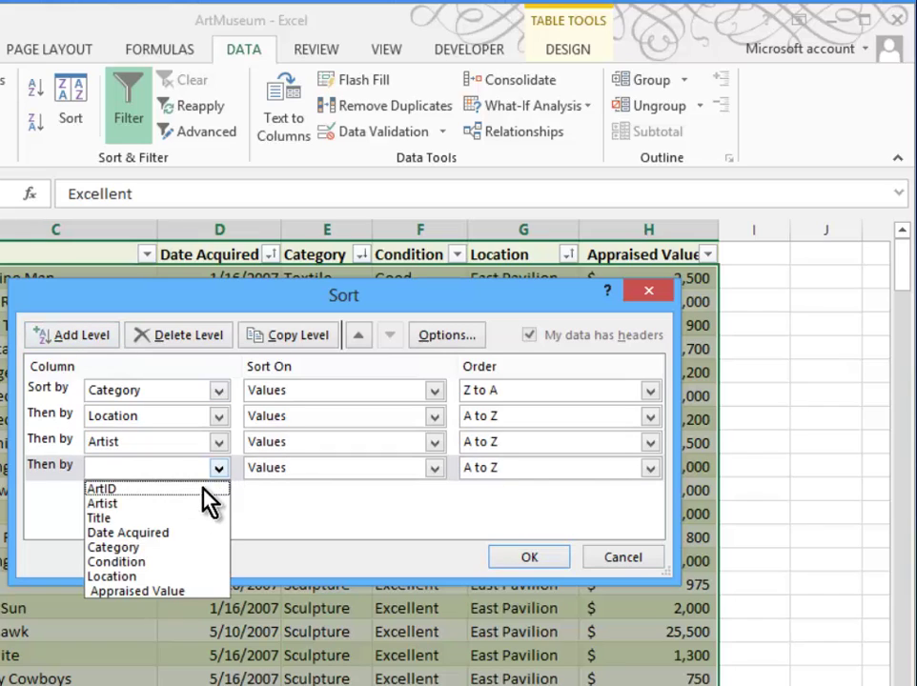
click(187, 533)
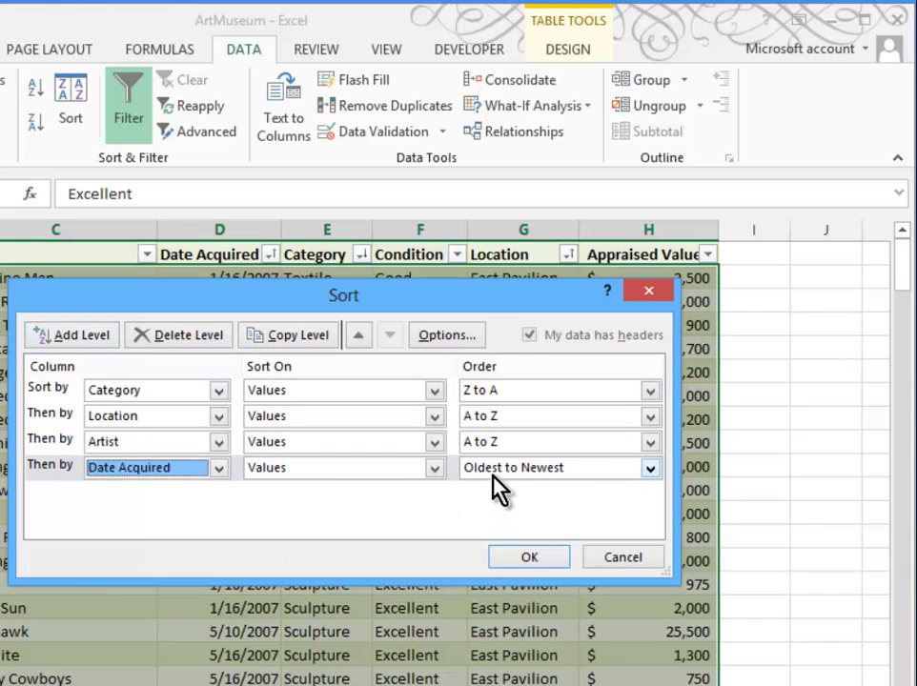
click(624, 469)
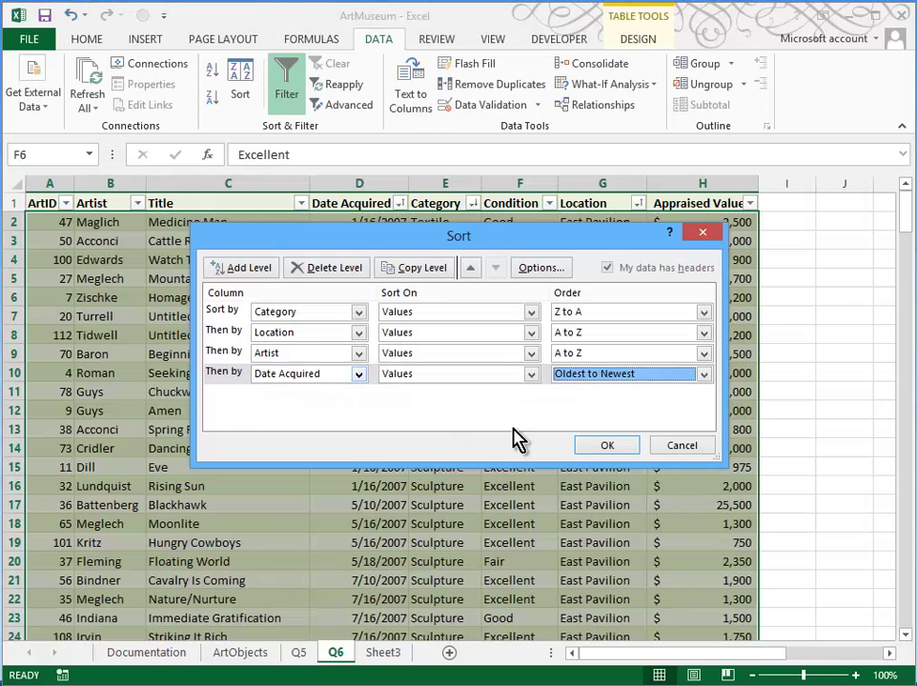
click(579, 448)
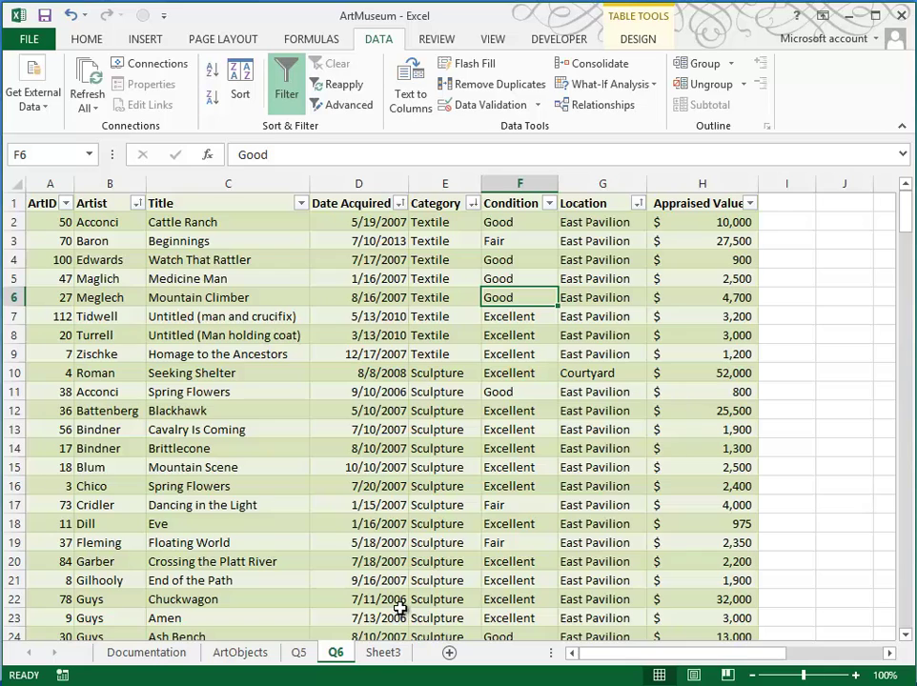
- Duplicate the ArtObjects sheet, place the copy after Q6 and rename it Q7
click(240, 653)
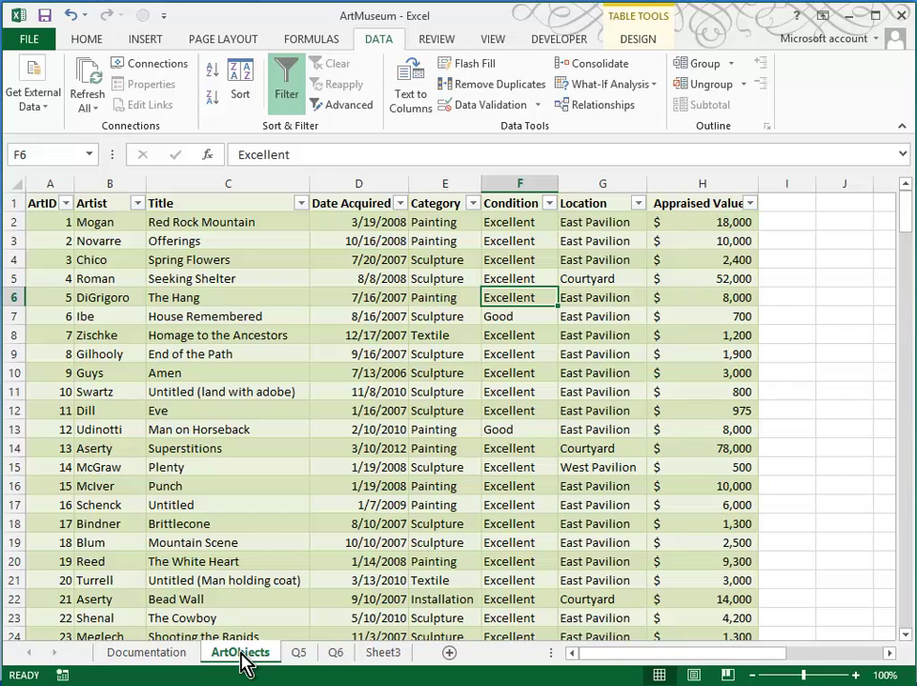
drag(240, 657, 358, 667)
double_click(400, 652)
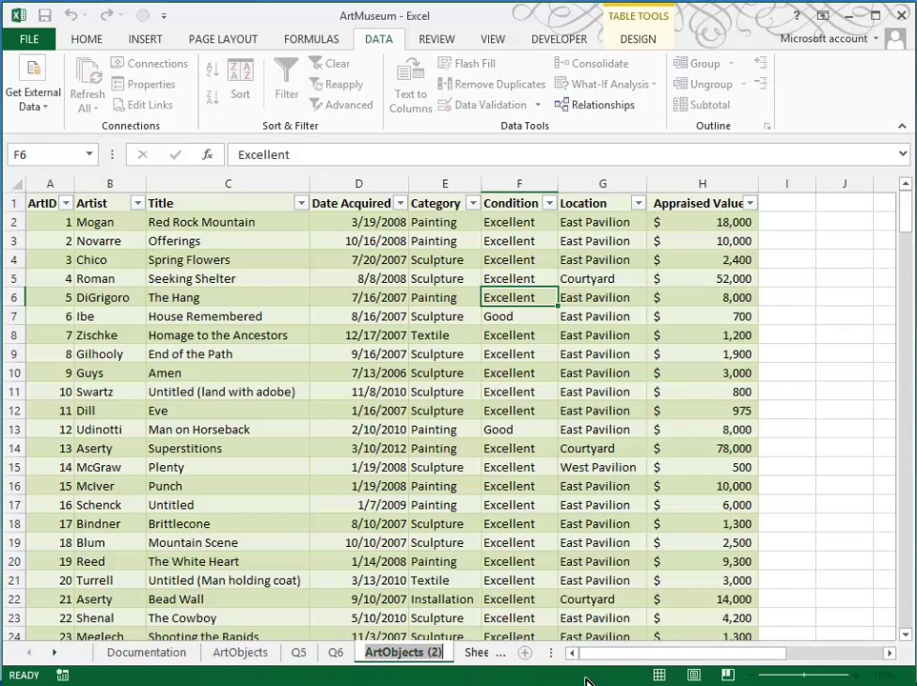
text(Q7)
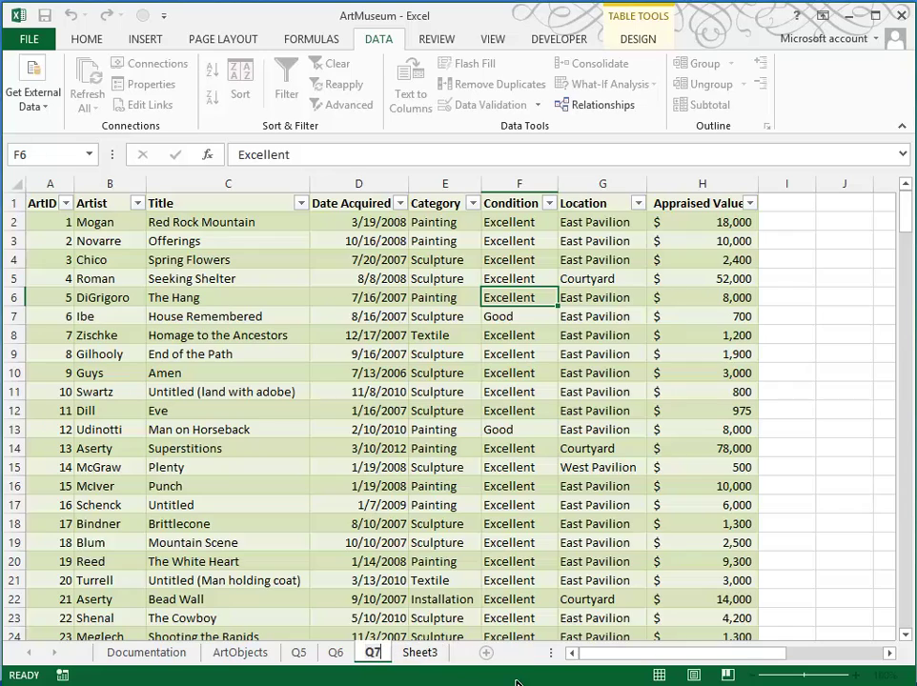
key(Return)
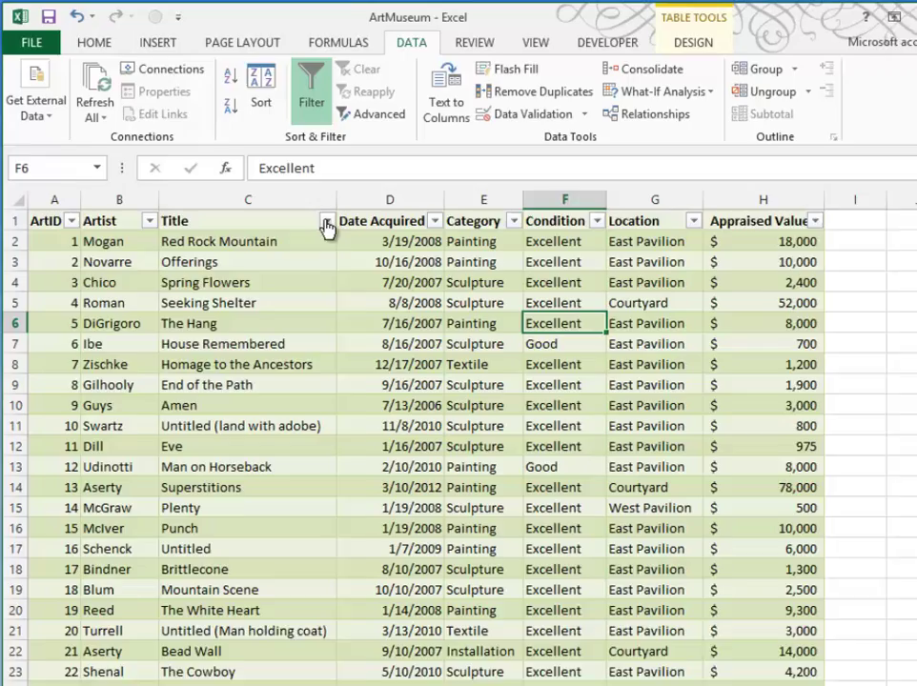
- Filter the Q7 table to show only rows whose Title contains Cowboy
click(327, 222)
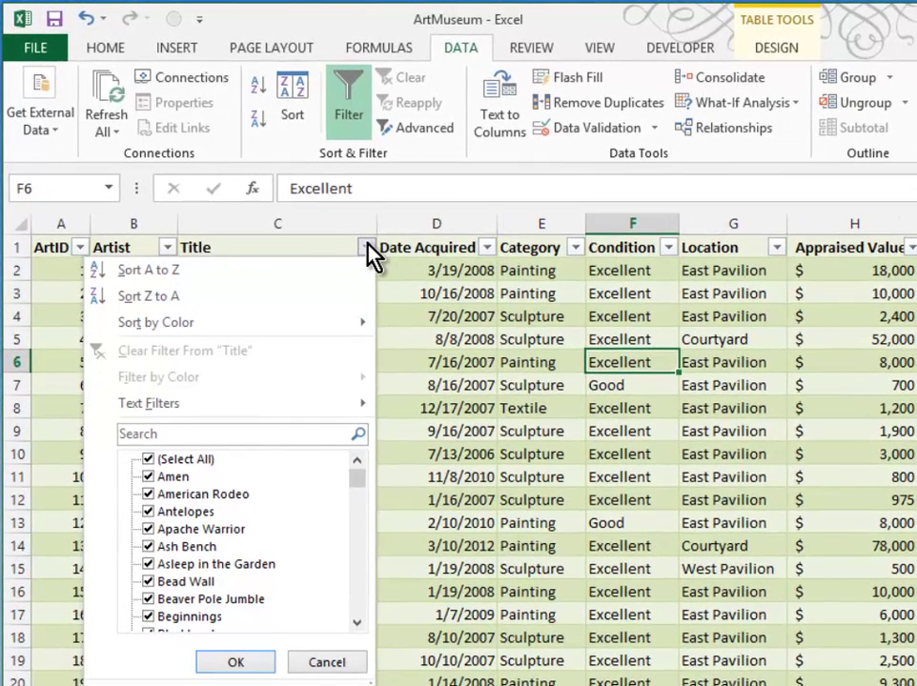
mouse_move(179, 408)
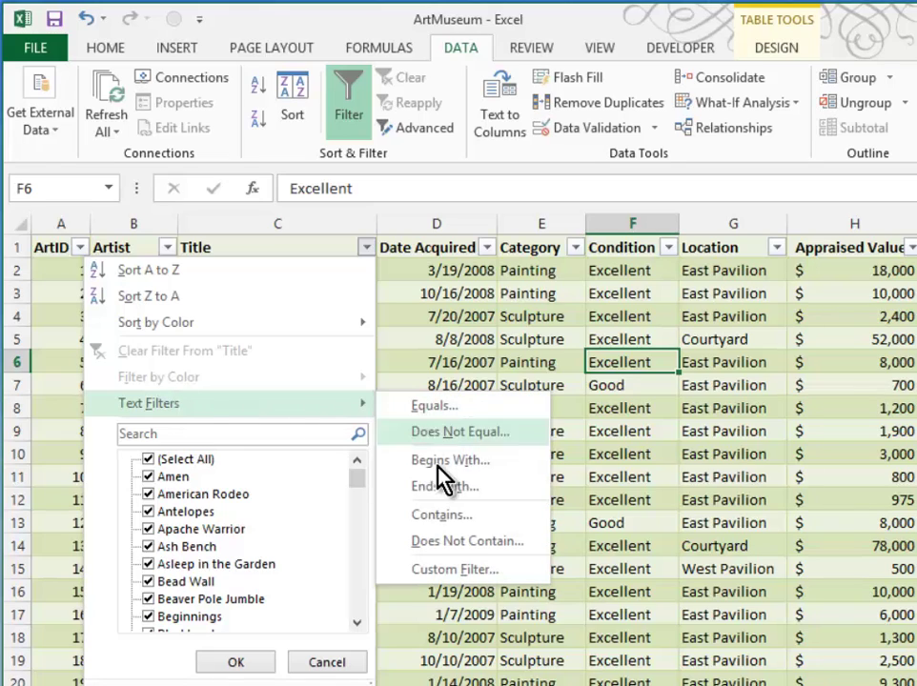
click(441, 533)
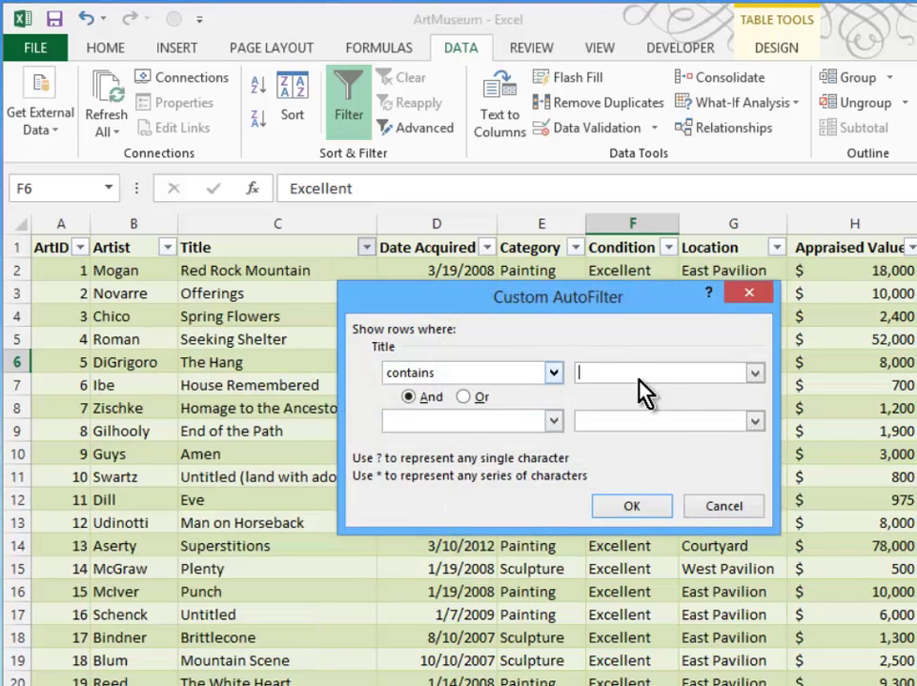
text(Cowboy)
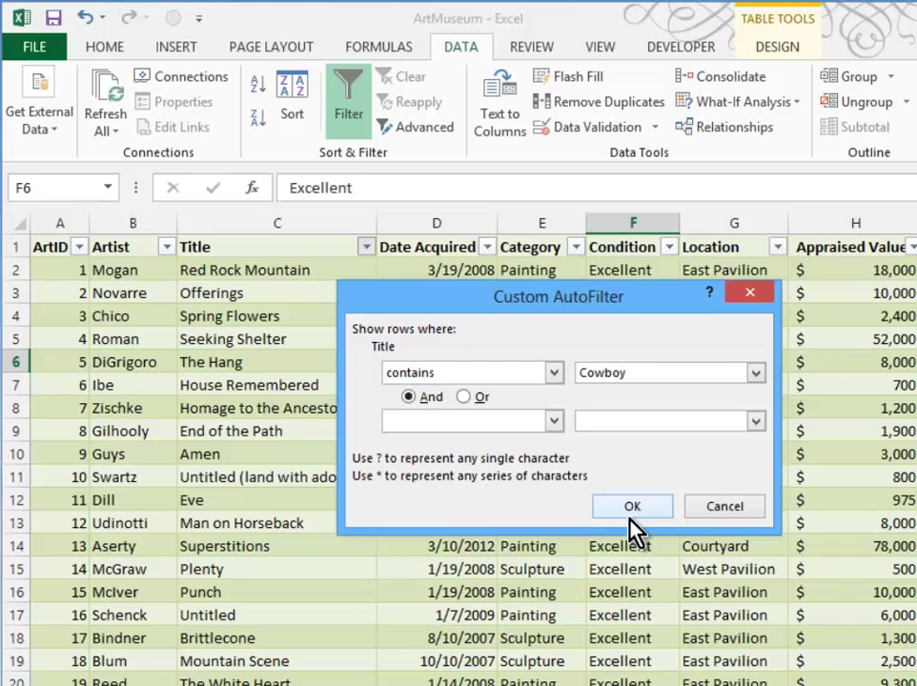
click(639, 502)
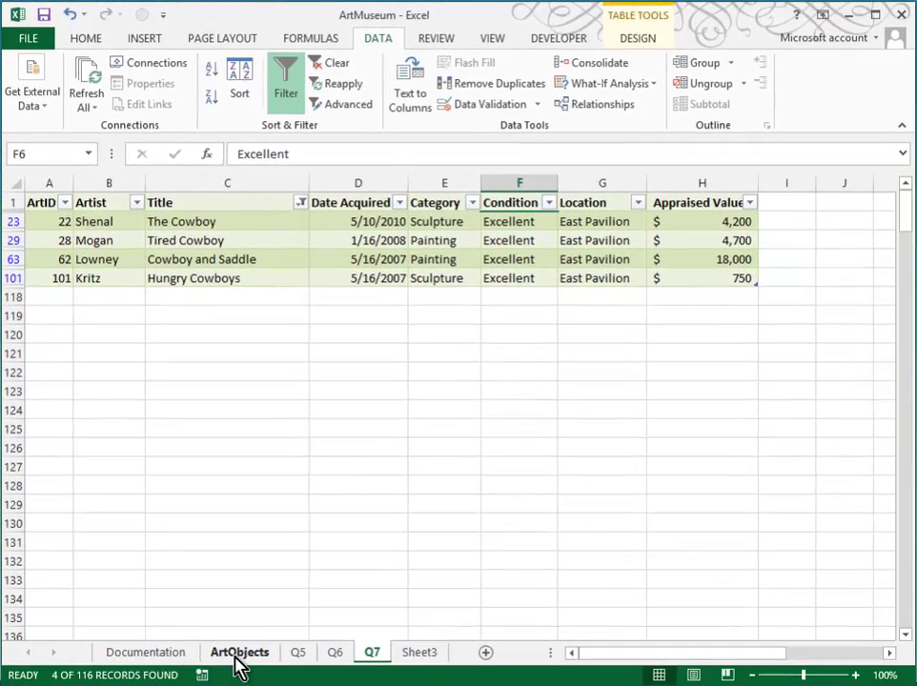
- Duplicate the ArtObjects sheet once more, place the copy after Q7 and rename it Q8
ctrl+click(238, 667)
click(241, 665)
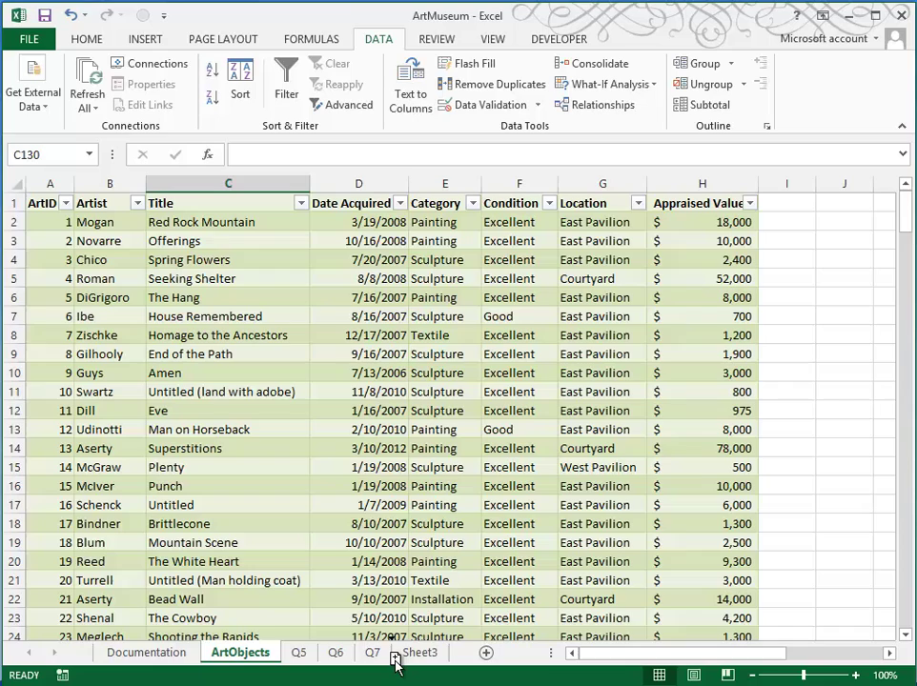
drag(395, 664, 342, 665)
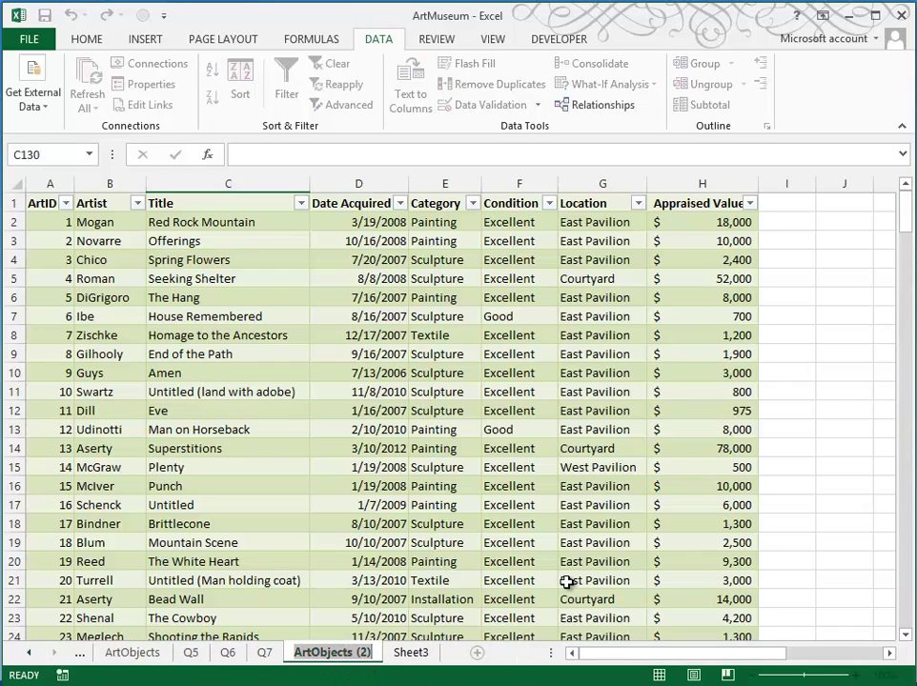
text(Q8)
key(Return)
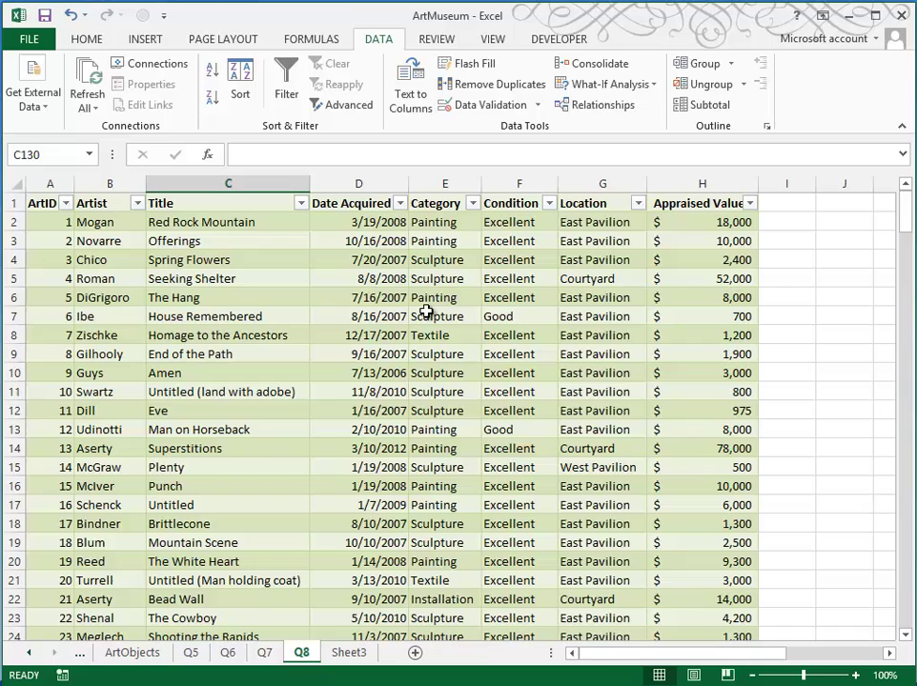
- Select a cell in the Q8 table and turn on its total row
right_click(428, 316)
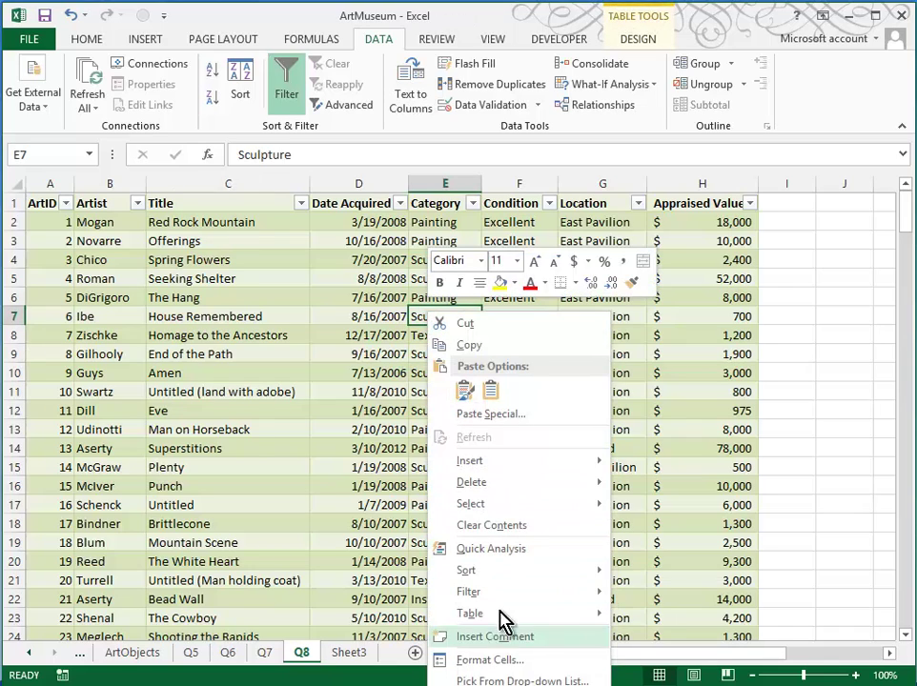
mouse_move(506, 616)
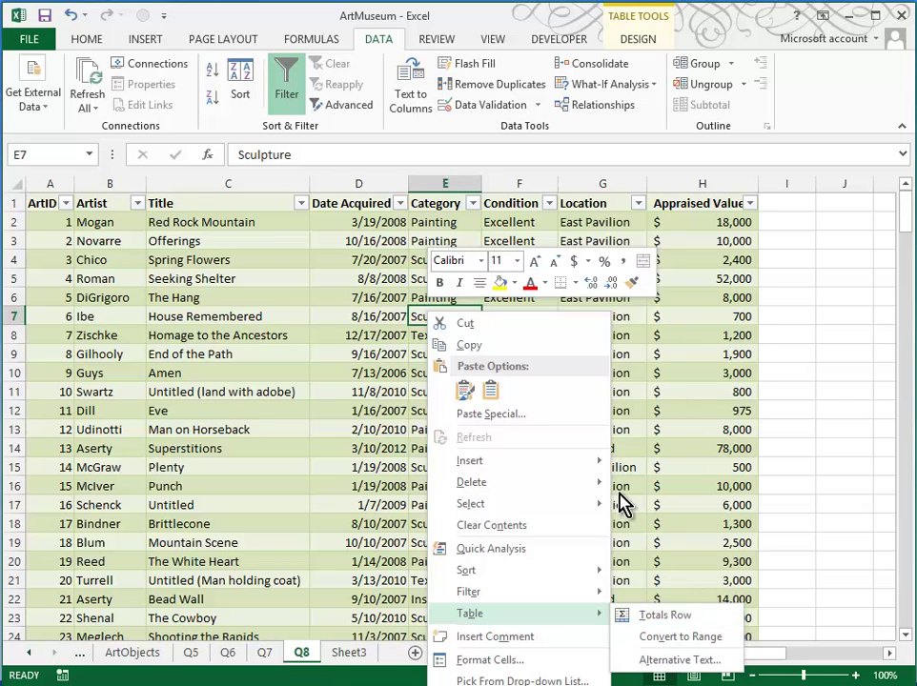
key(Escape)
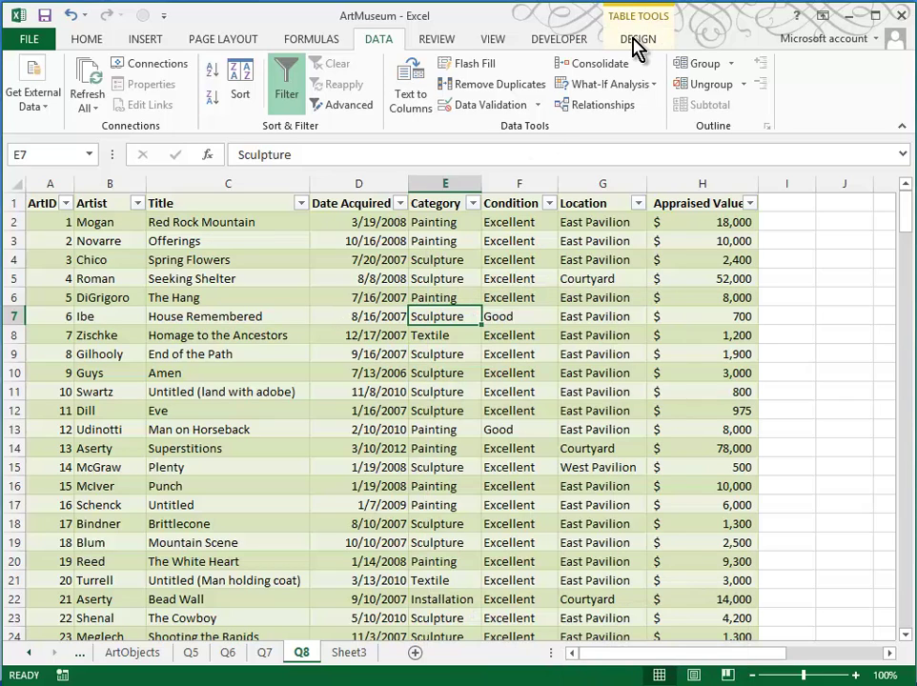
click(639, 43)
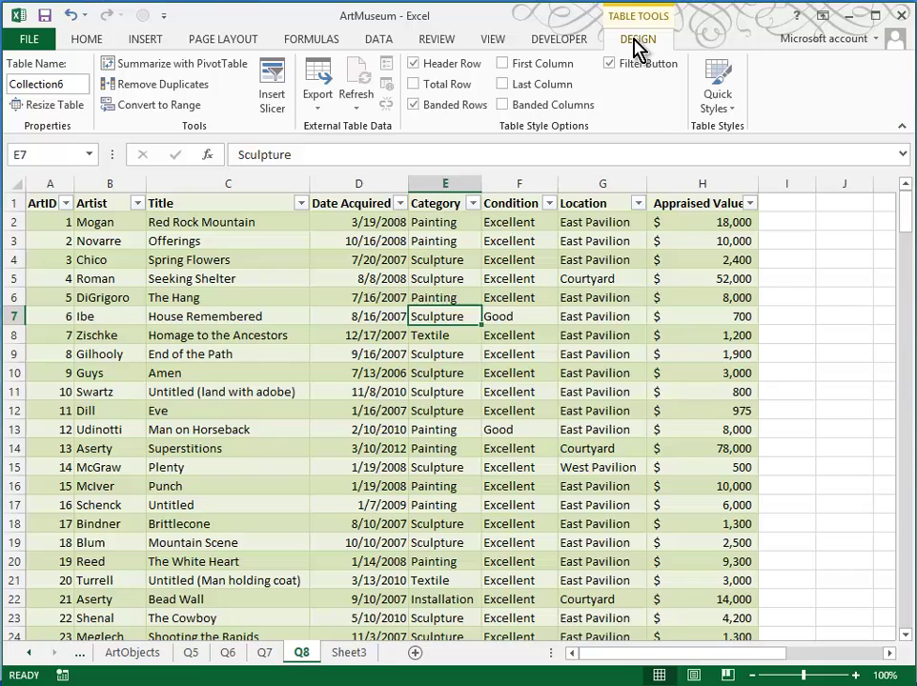
click(412, 83)
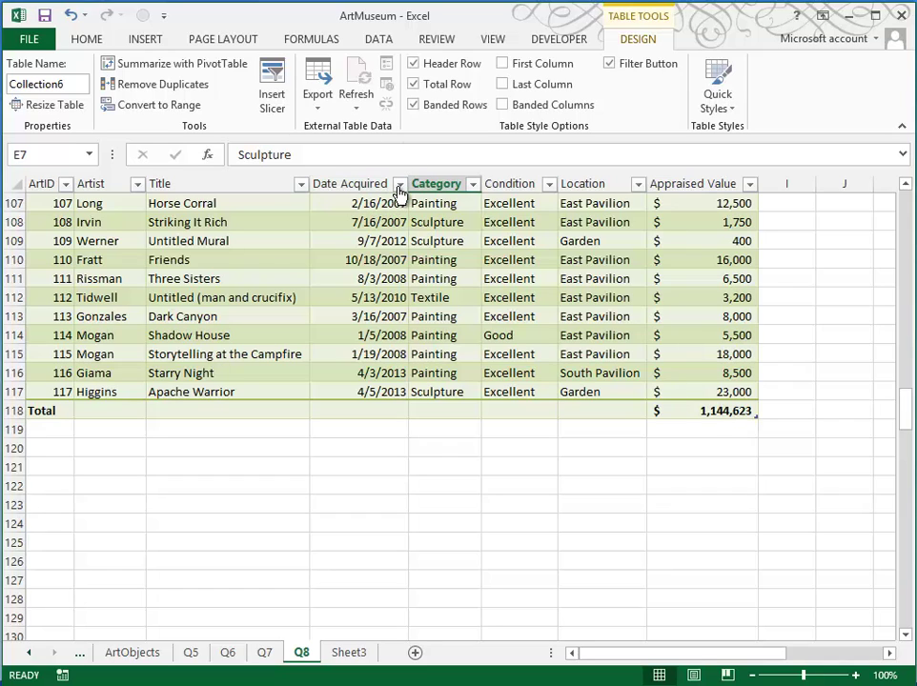
- Change the Appraised Value calculation in the total row to Average
click(710, 410)
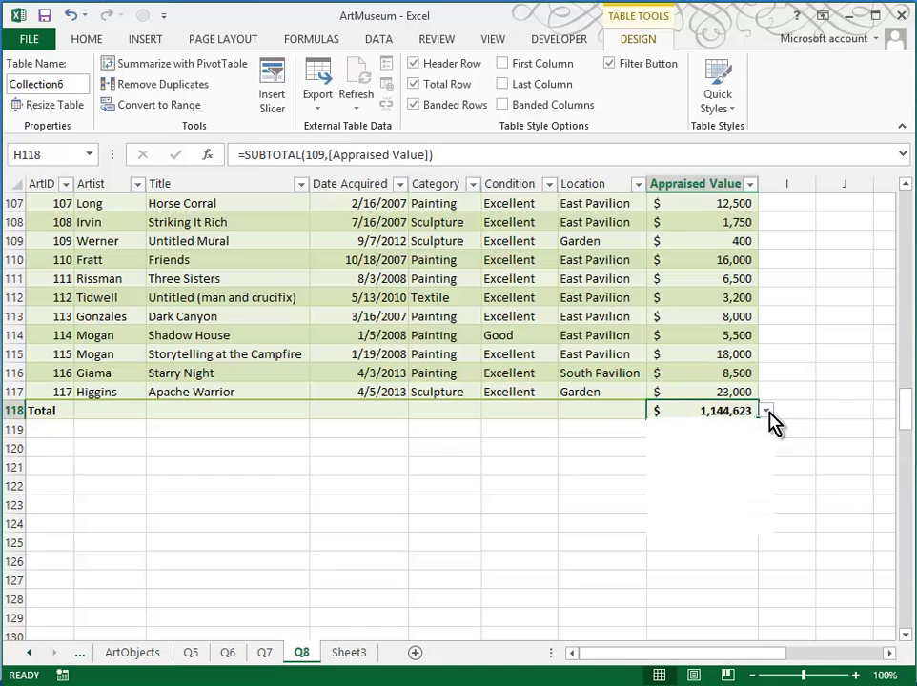
click(766, 411)
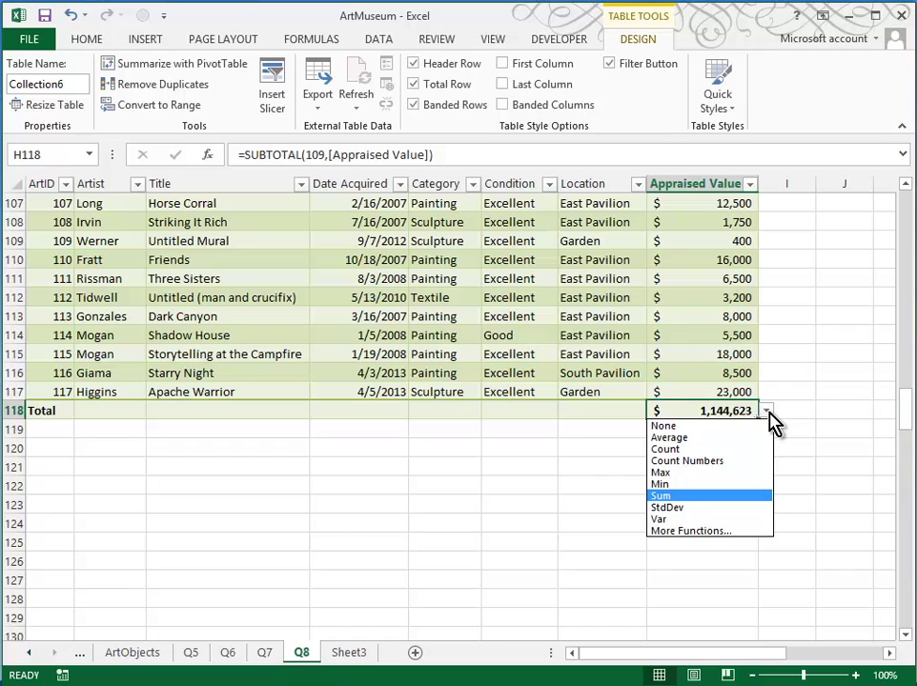
click(715, 438)
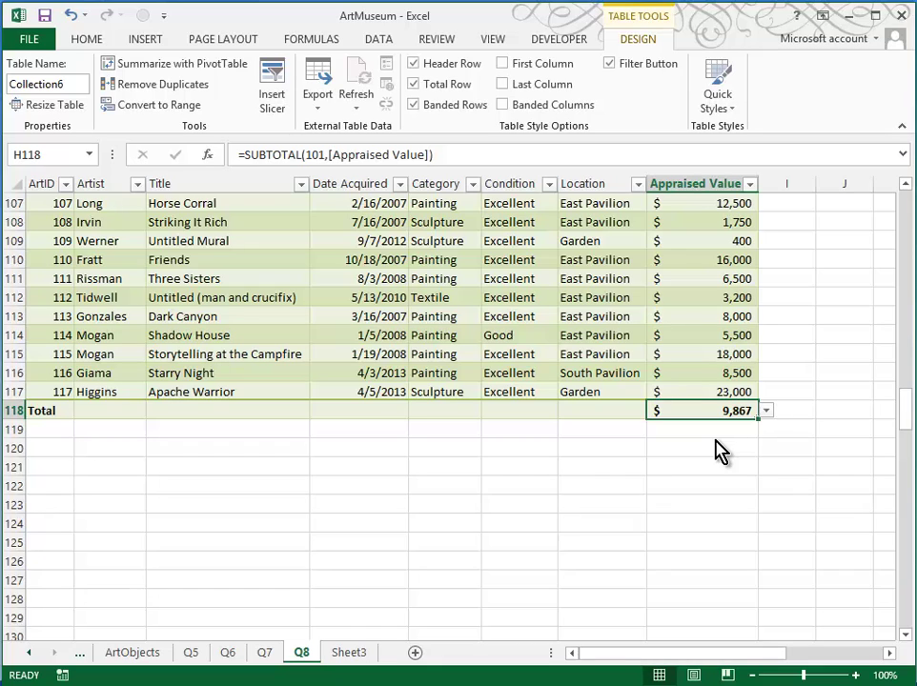
- Filter the Q8 table's Date Acquired column to exclude 2006, 2007 and 2008, leaving 2009 to 2013 selected
click(400, 185)
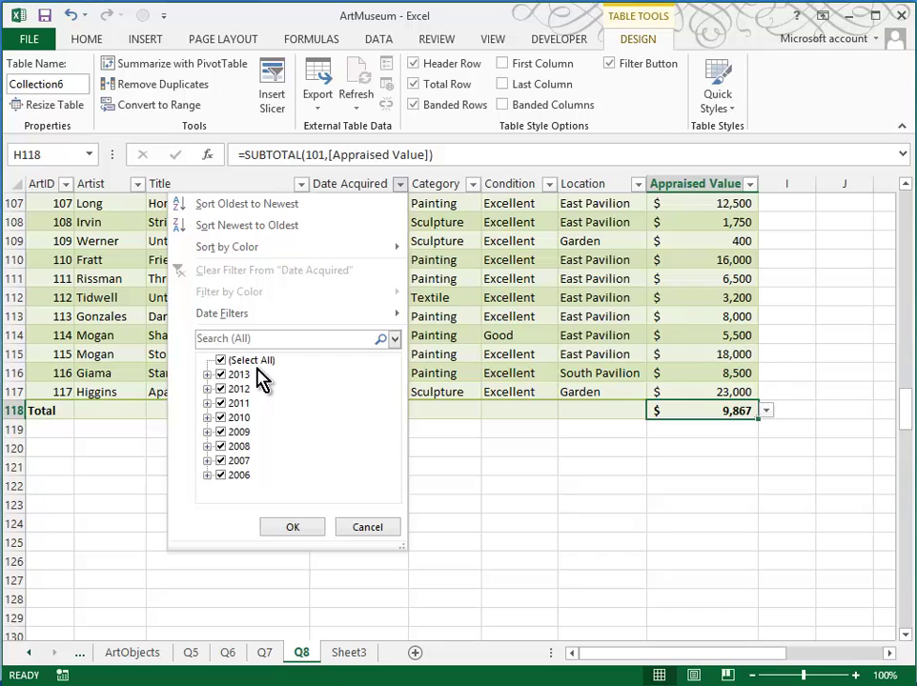
click(207, 475)
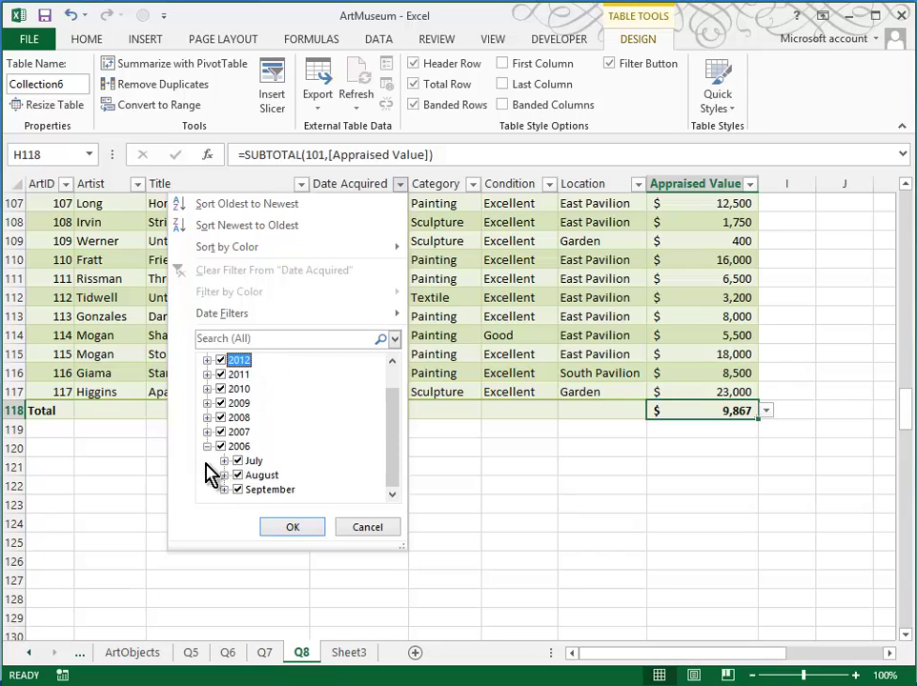
click(209, 474)
click(221, 475)
click(221, 461)
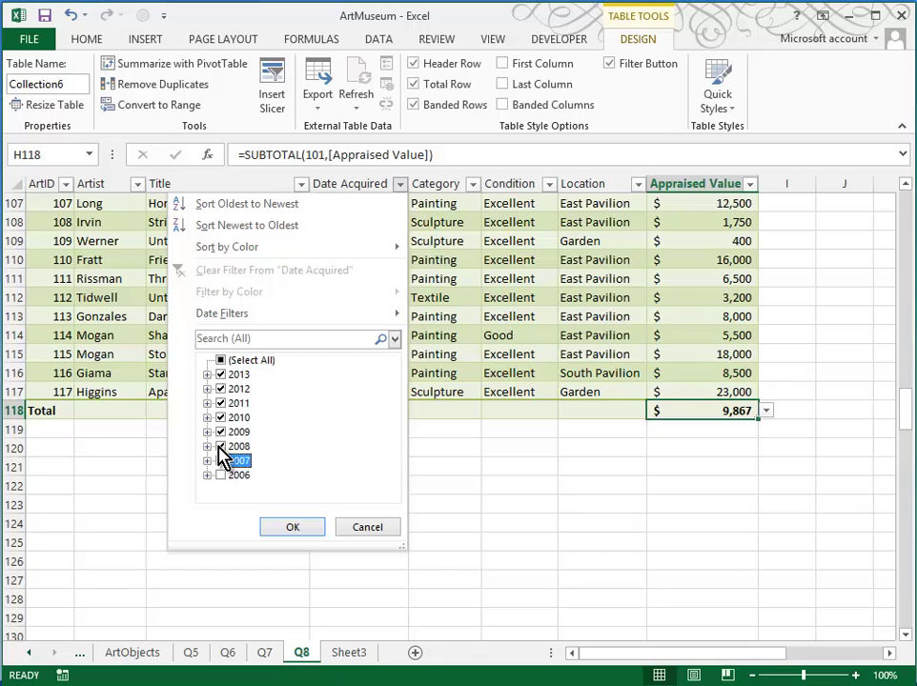
click(221, 447)
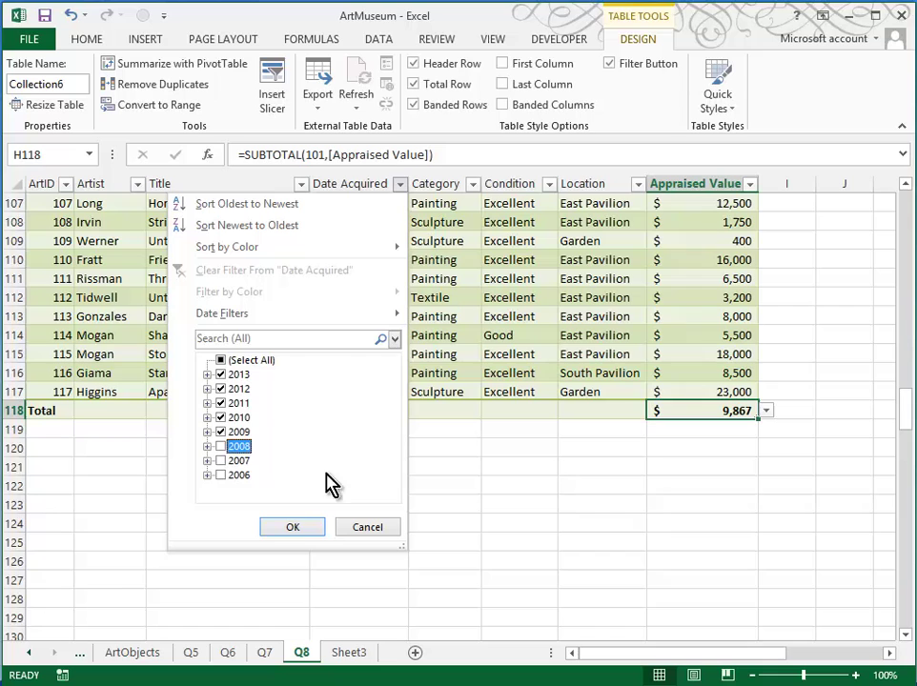
click(293, 528)
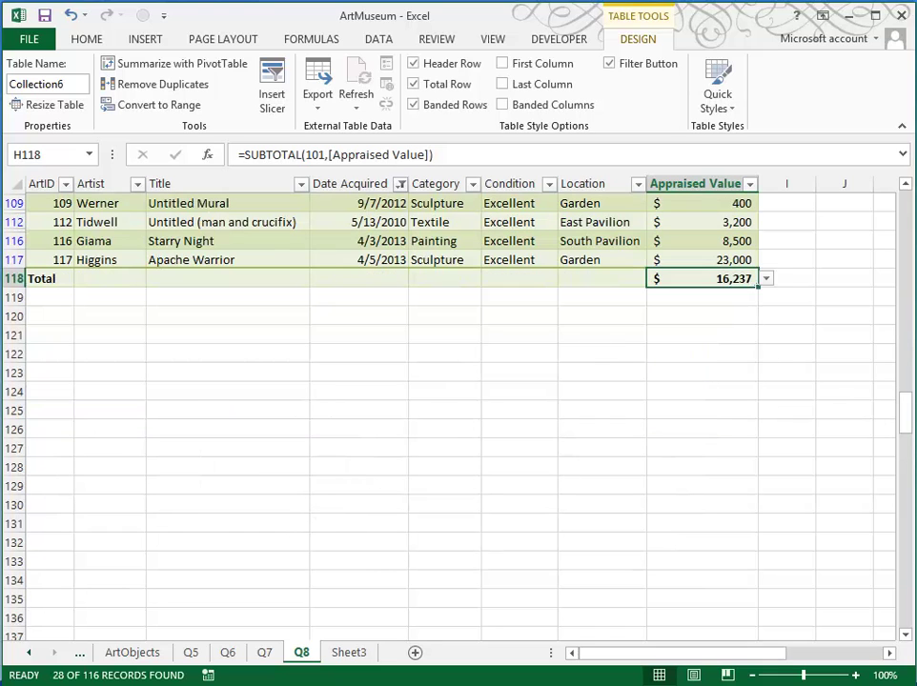
- Sort the filtered Q8 table by Date Acquired from newest to oldest
scroll(712, 553, up, 5)
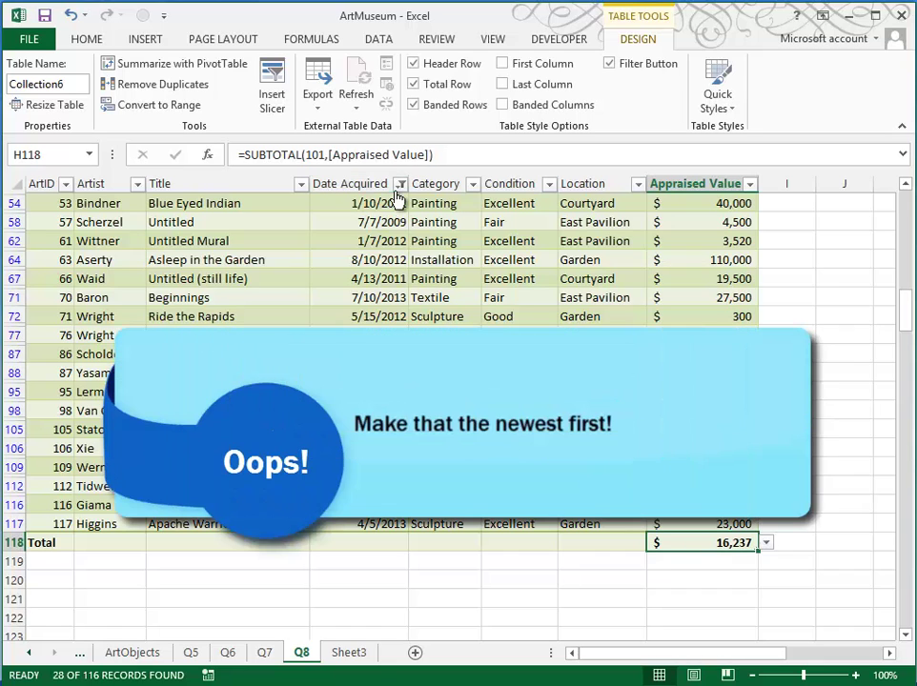
click(401, 190)
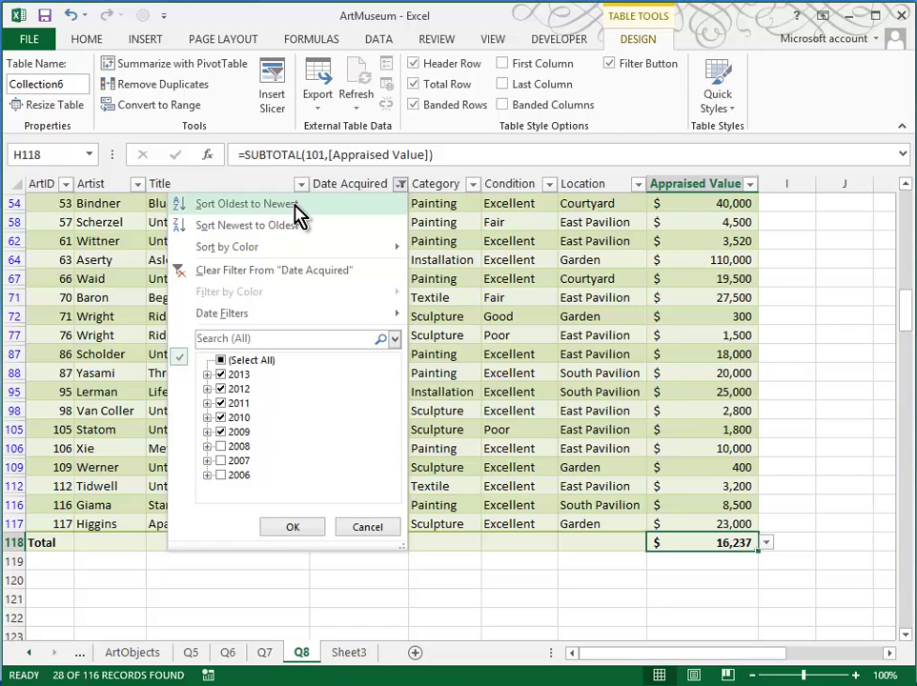
click(271, 225)
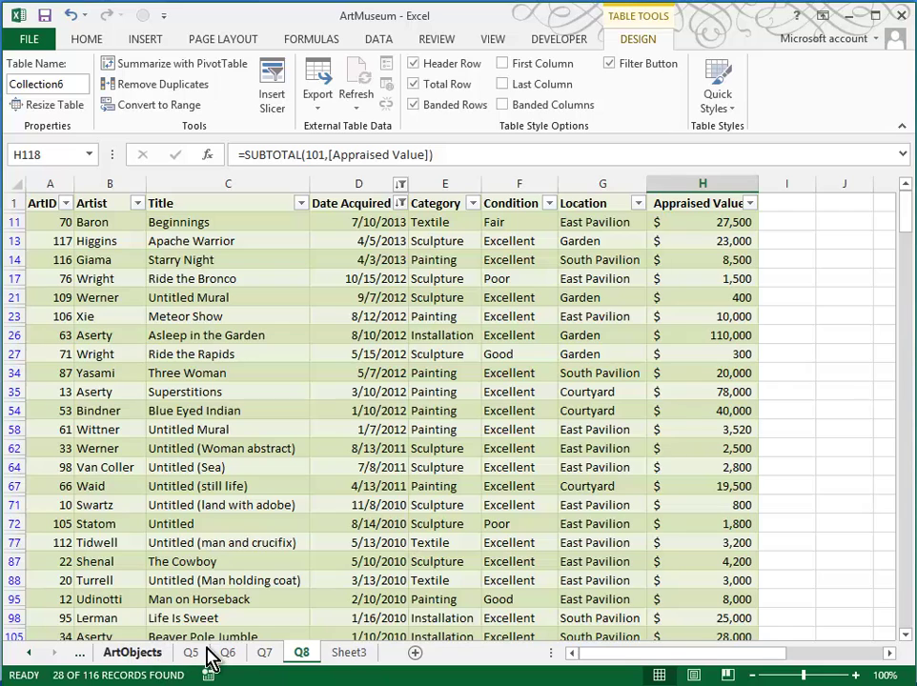
- Duplicate the ArtObjects sheet, place the copy between Q8 and Sheet3, and rename it Q9
click(132, 654)
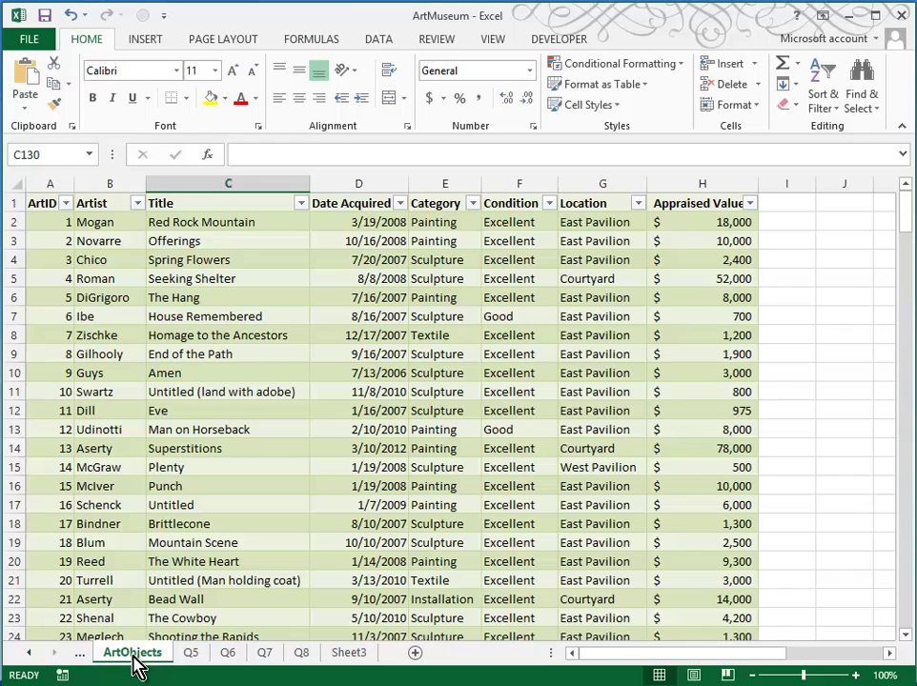
drag(134, 667, 319, 670)
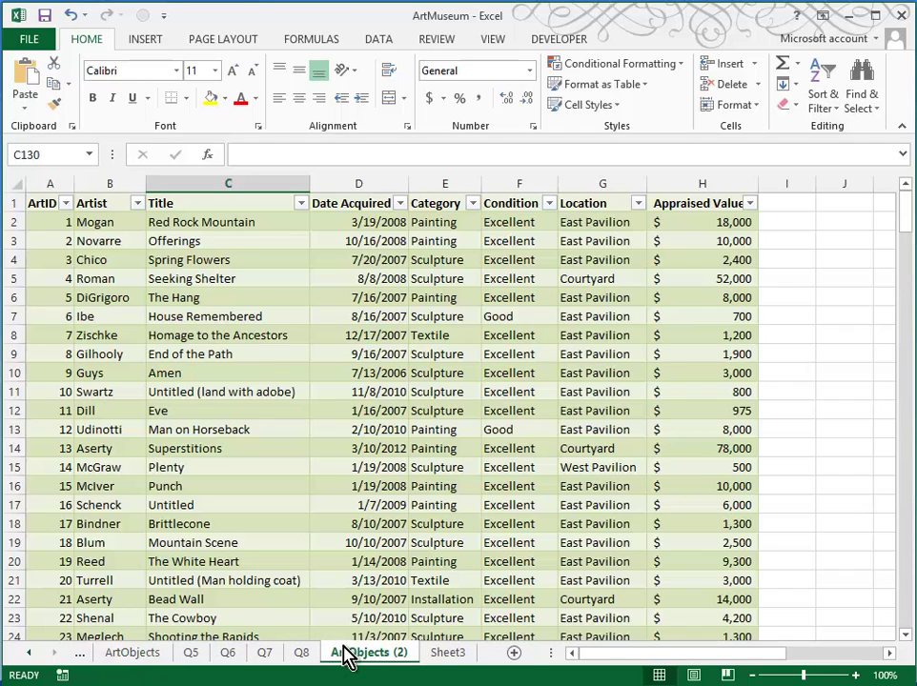
text(Q9)
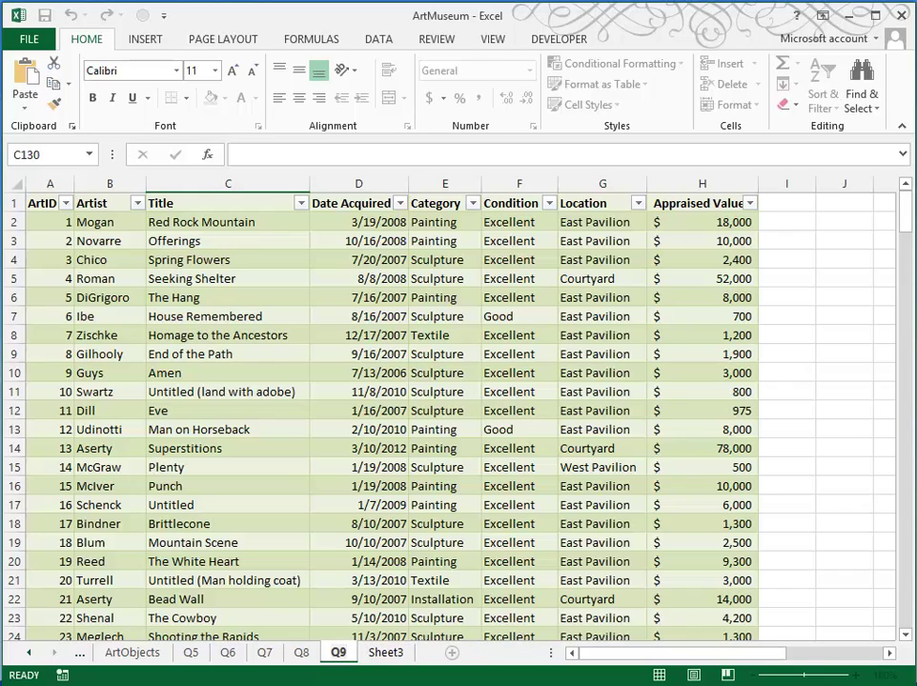
key(Return)
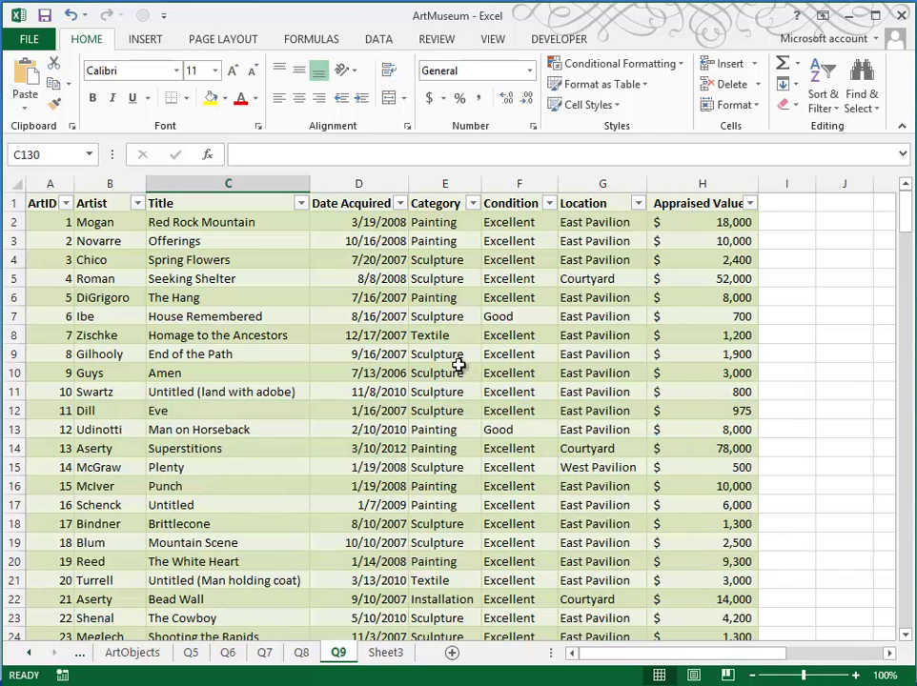
- Convert the table on the Q9 sheet to a normal range
right_click(431, 315)
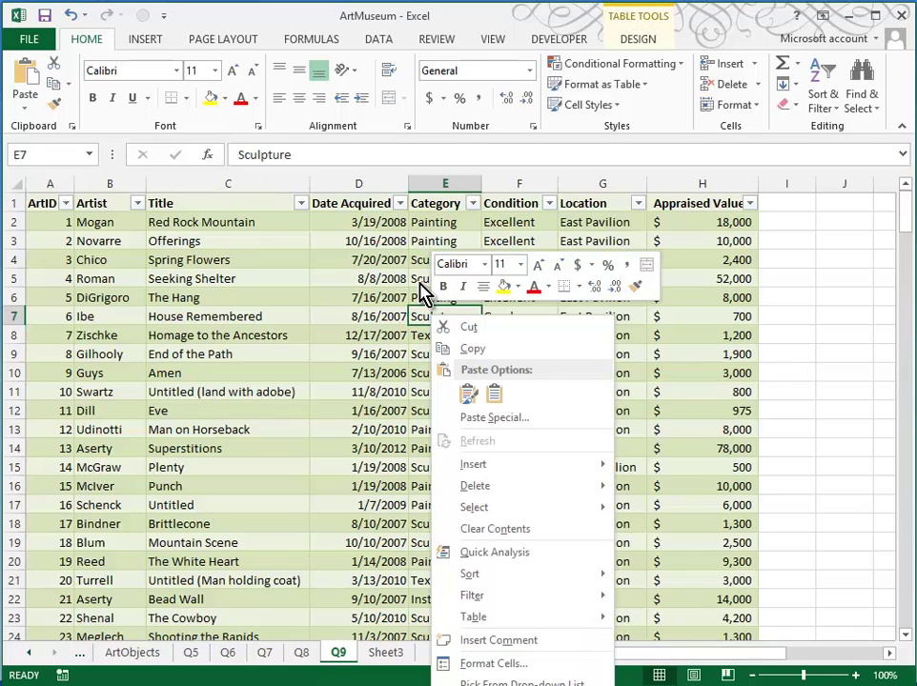
mouse_move(534, 626)
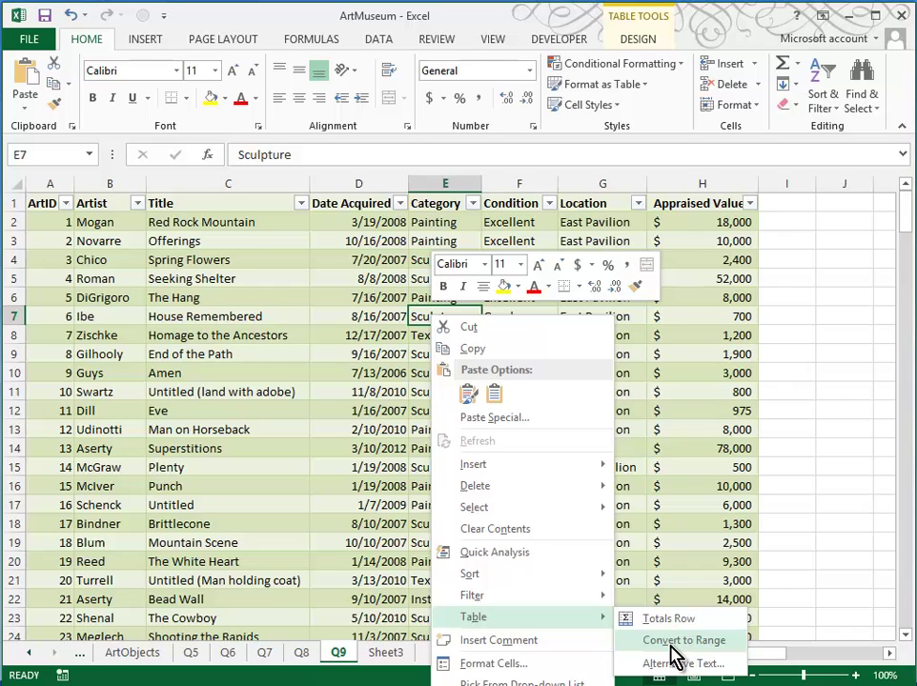
key(Escape)
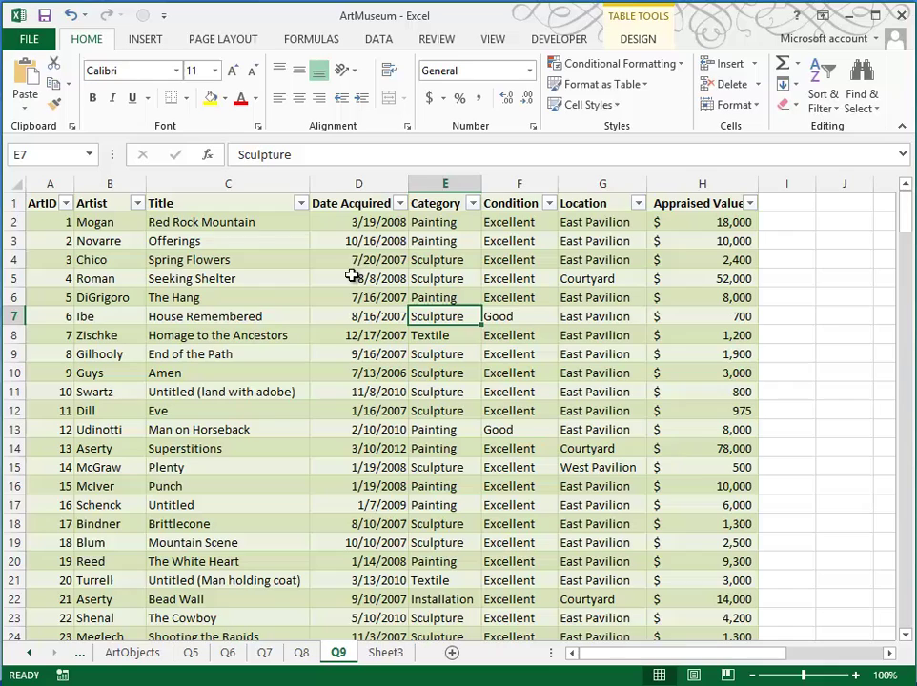
click(641, 43)
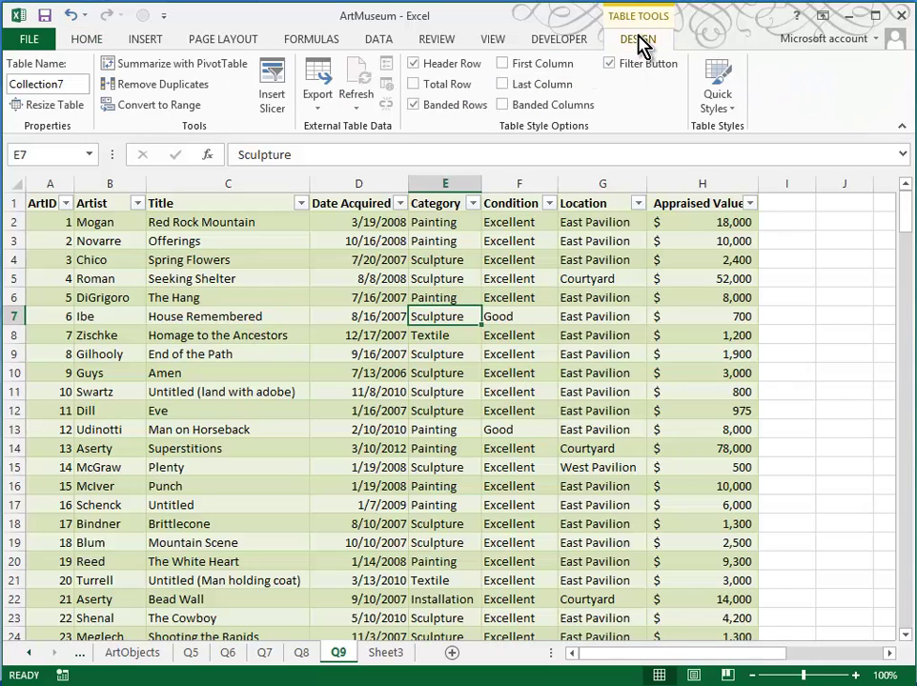
click(145, 107)
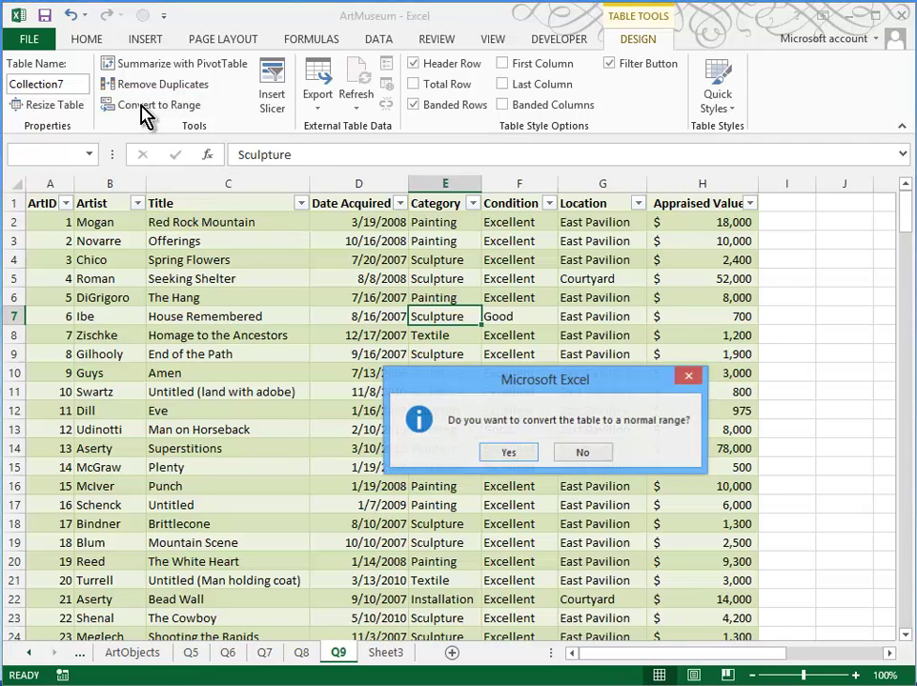
click(527, 452)
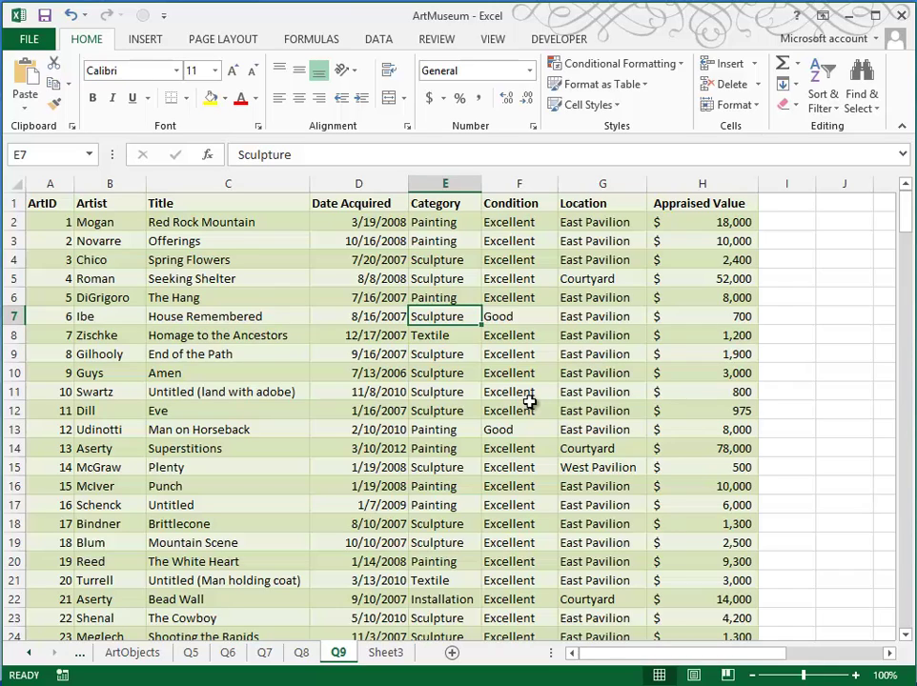
- Sort the Q9 data by Location from A to Z and look through the sorted records
click(596, 219)
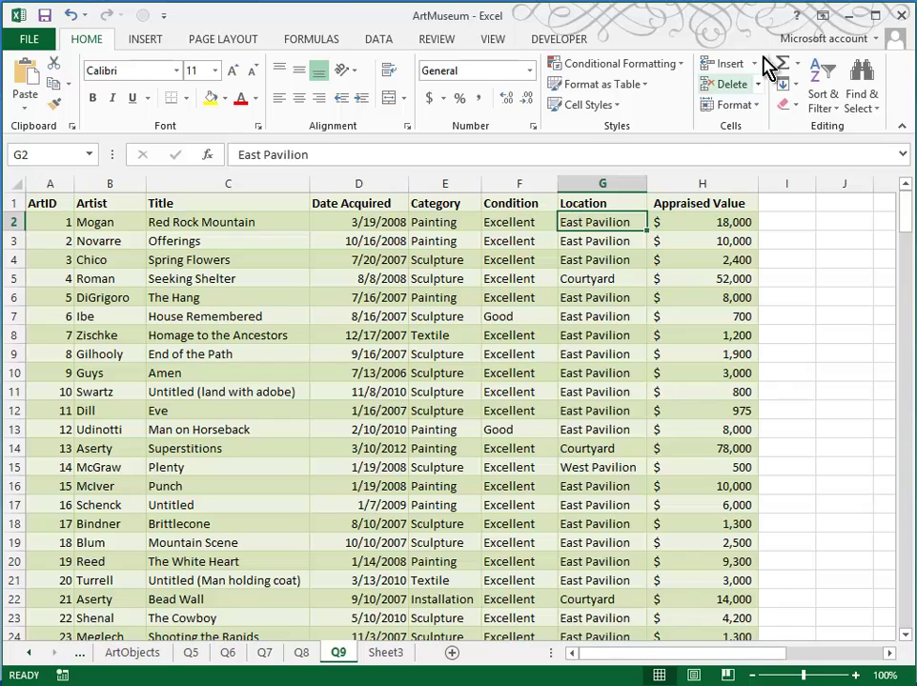
click(366, 39)
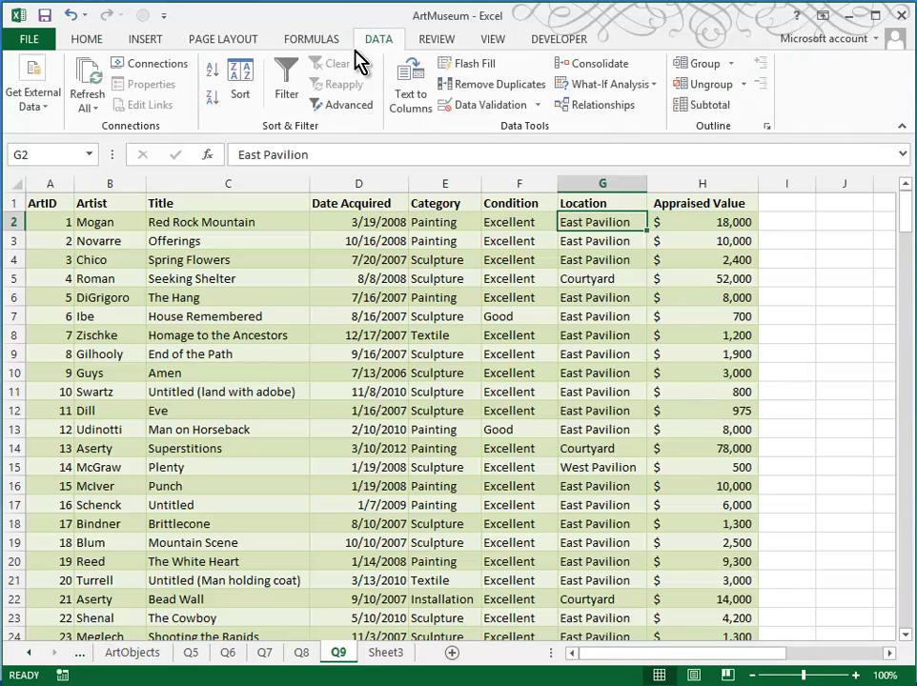
click(213, 76)
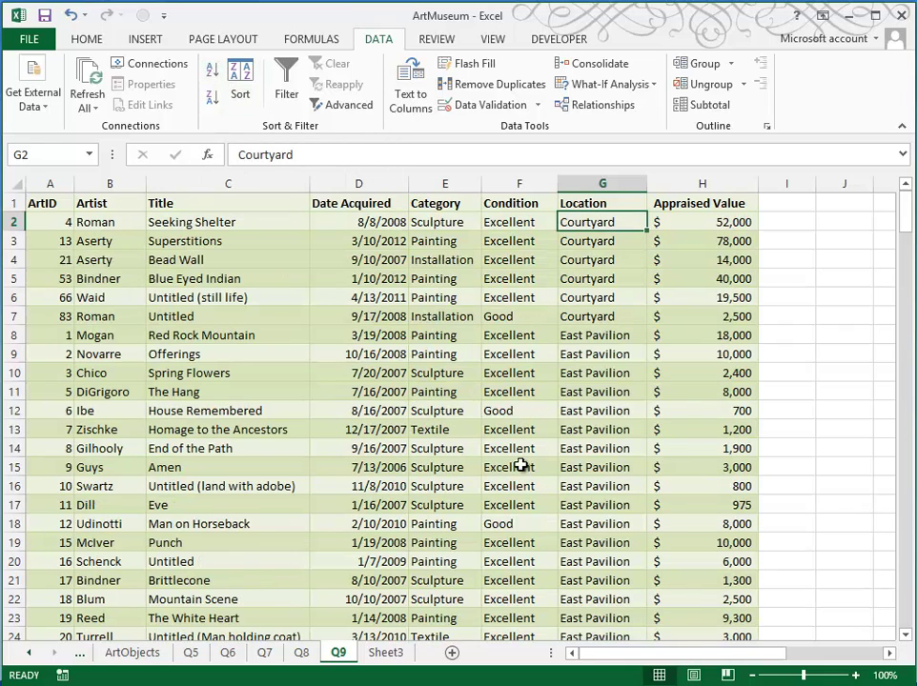
drag(906, 215, 906, 386)
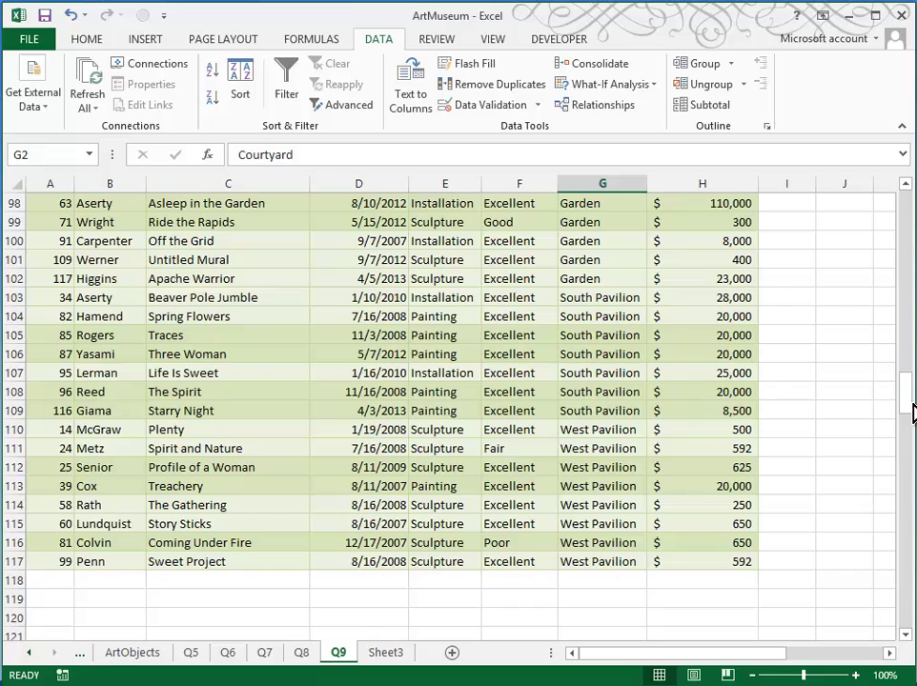
drag(911, 412, 906, 215)
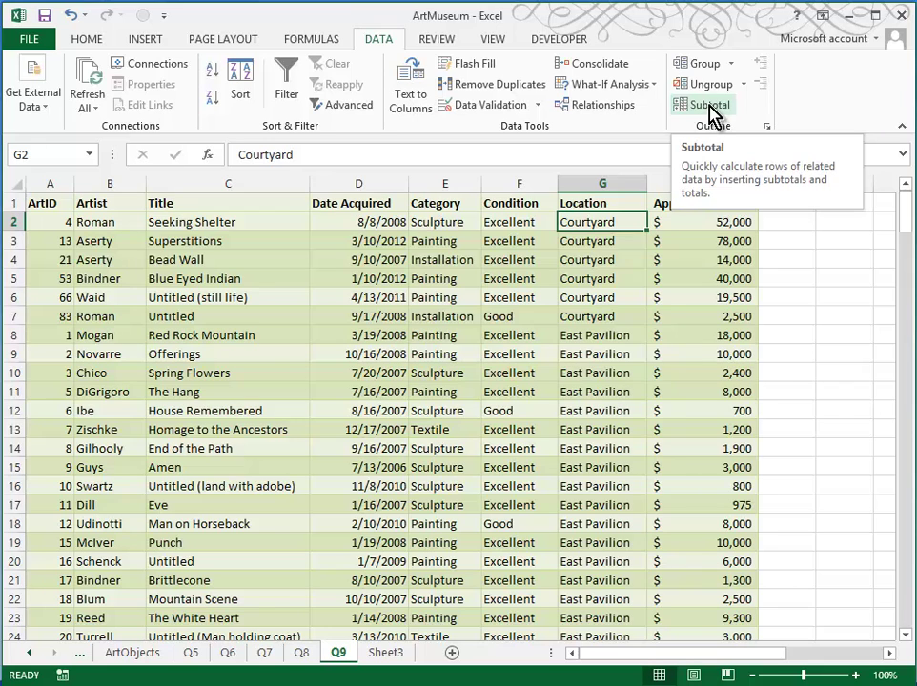
- Set up subtotals for the Q9 data at each change in Location, using the Count function
click(710, 112)
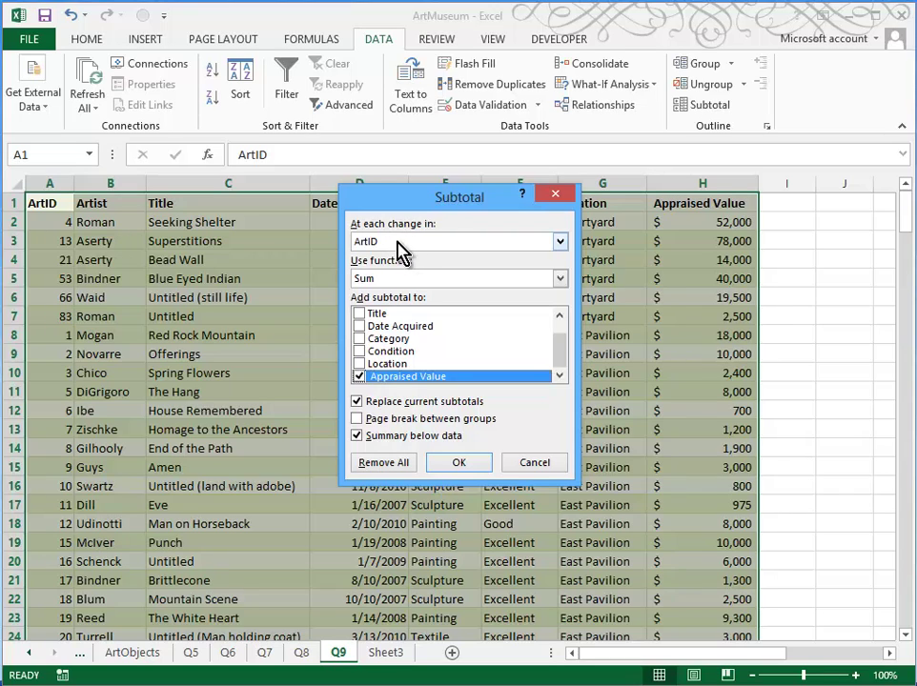
drag(458, 197, 401, 188)
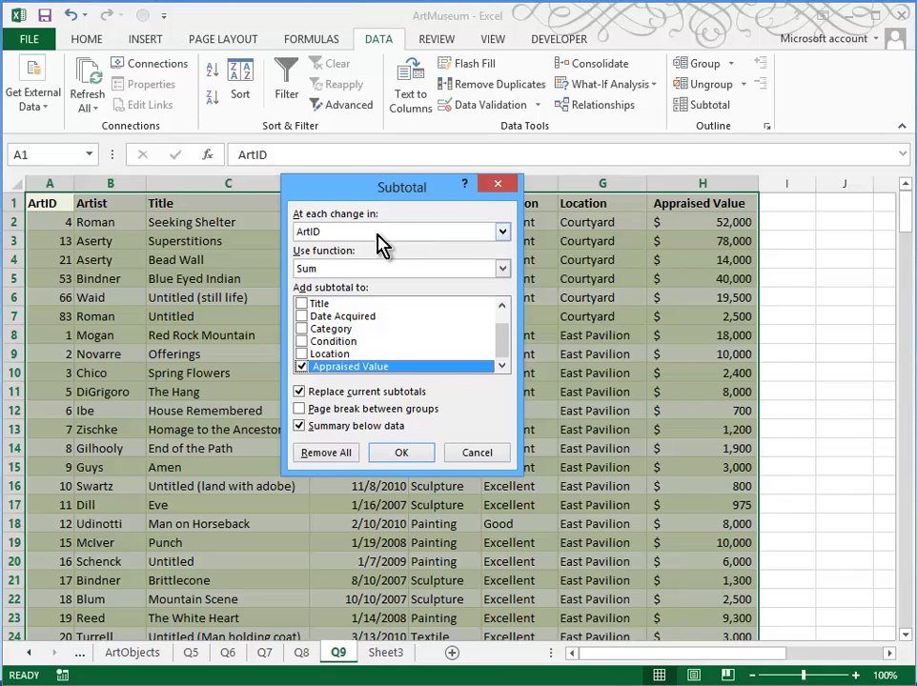
click(502, 232)
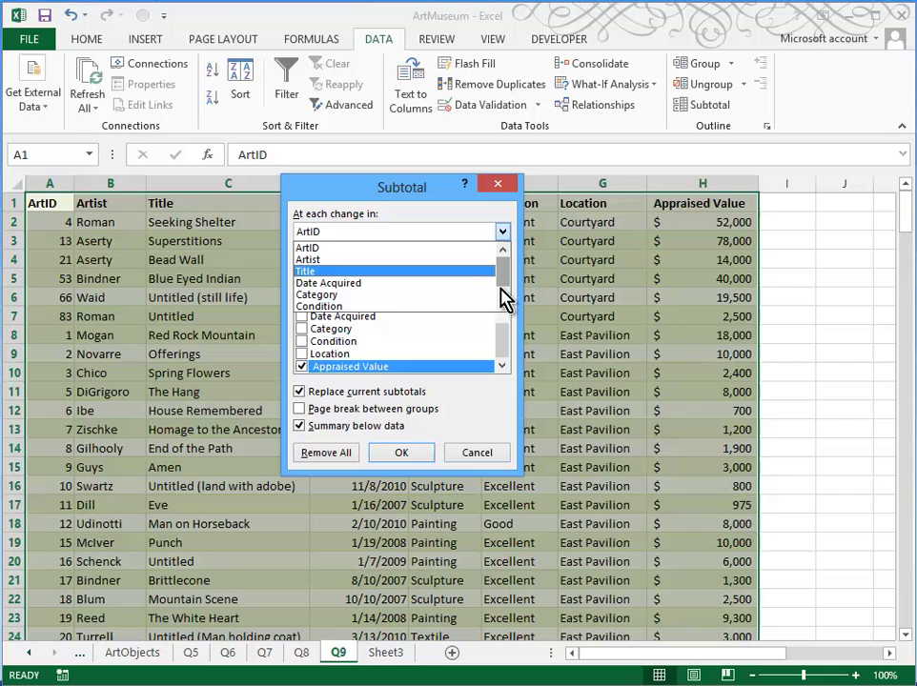
scroll(506, 298, down, 1)
click(393, 294)
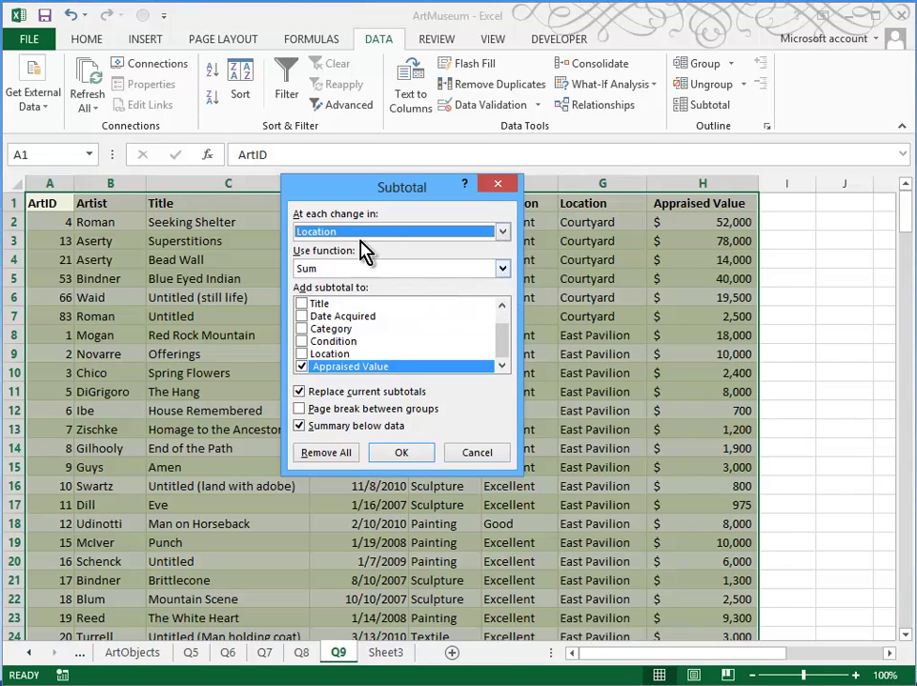
click(502, 269)
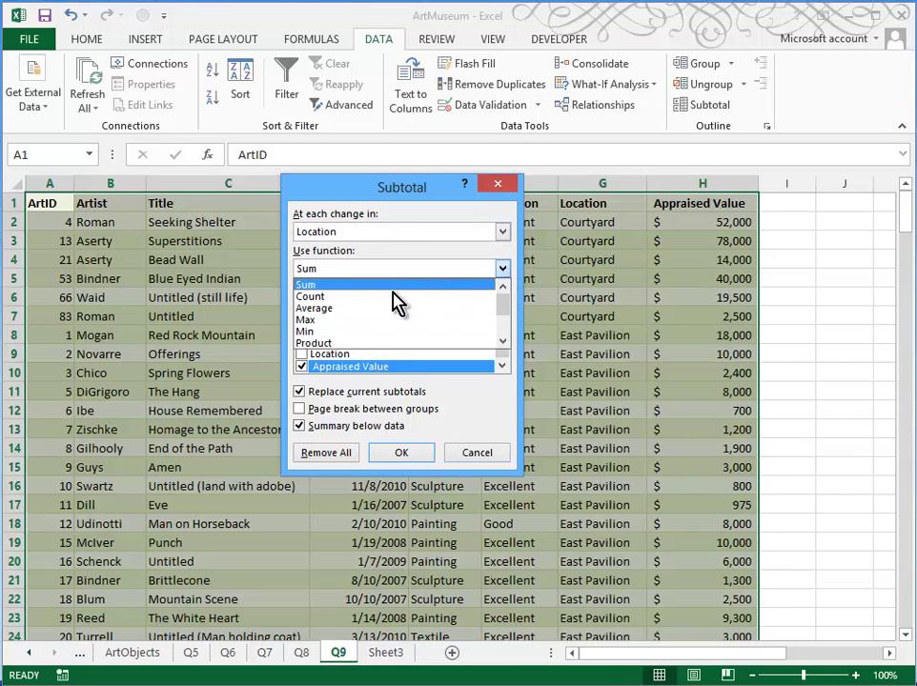
click(397, 297)
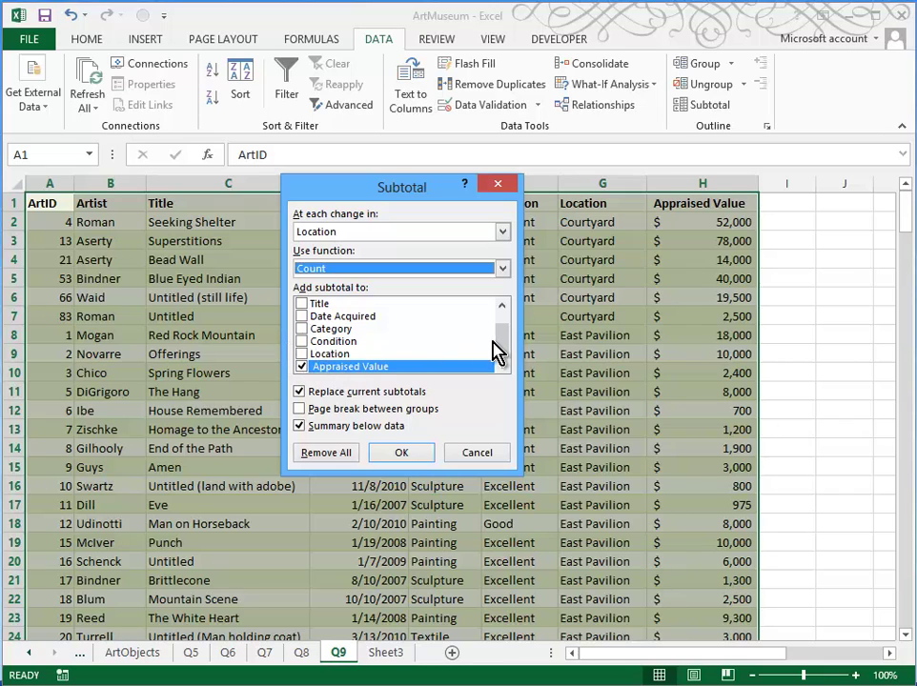
- Add the subtotal to ArtID instead of Appraised Value, apply it, and review the counts down to the grand count
click(301, 367)
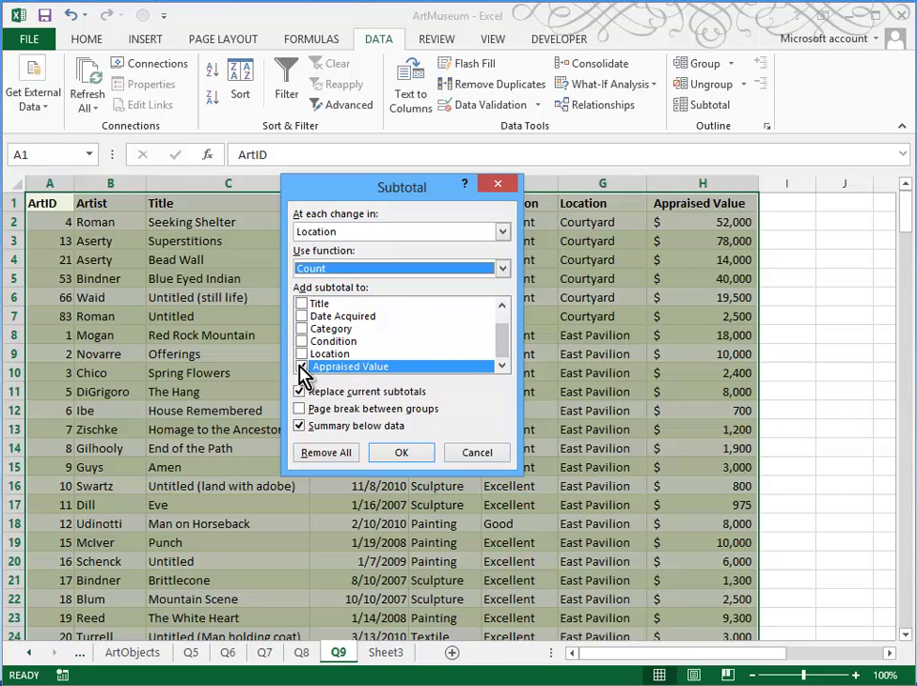
drag(507, 342, 481, 300)
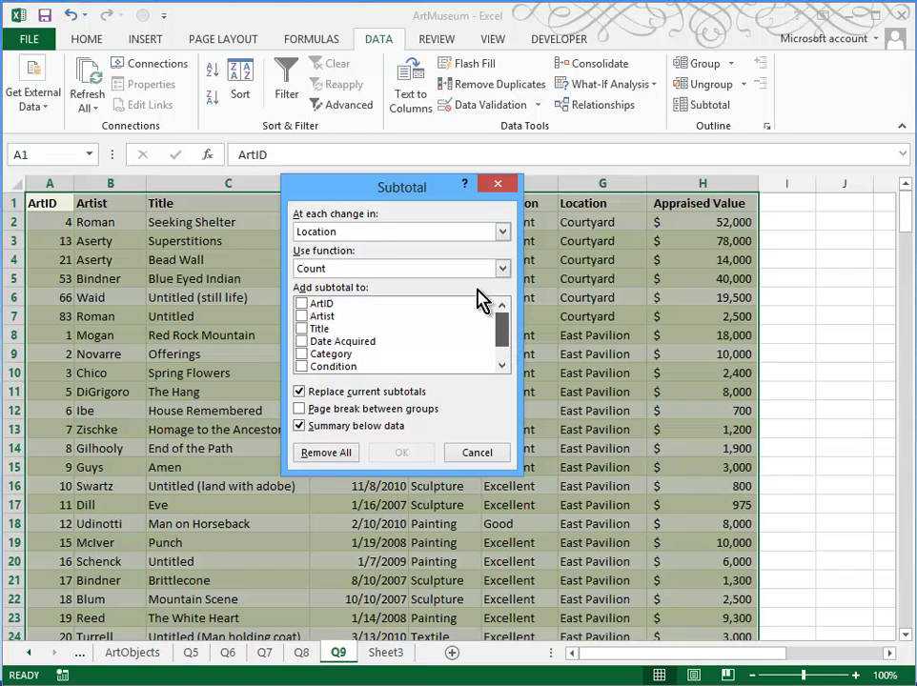
click(302, 303)
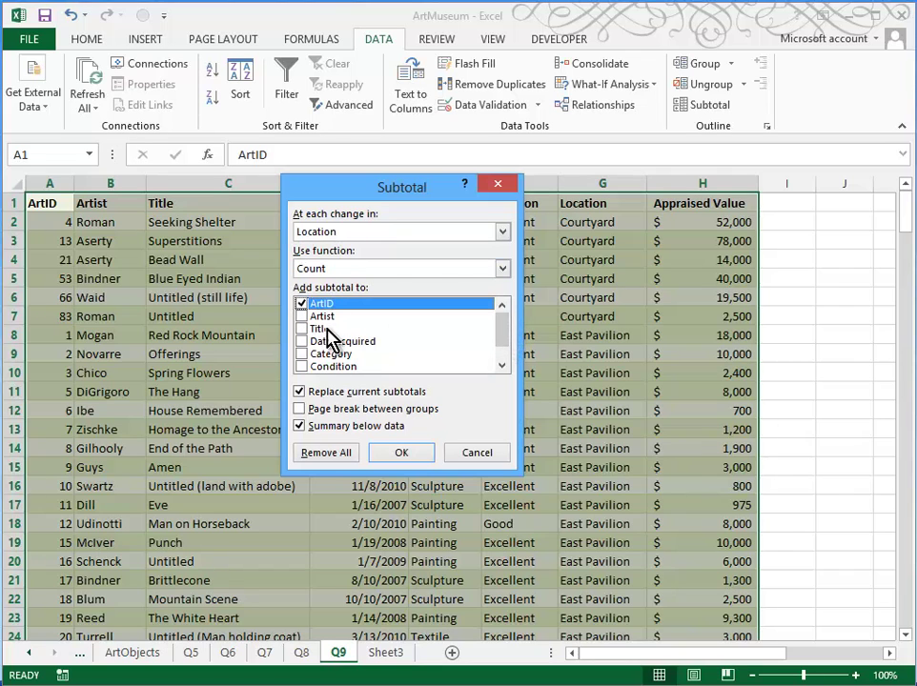
key(Return)
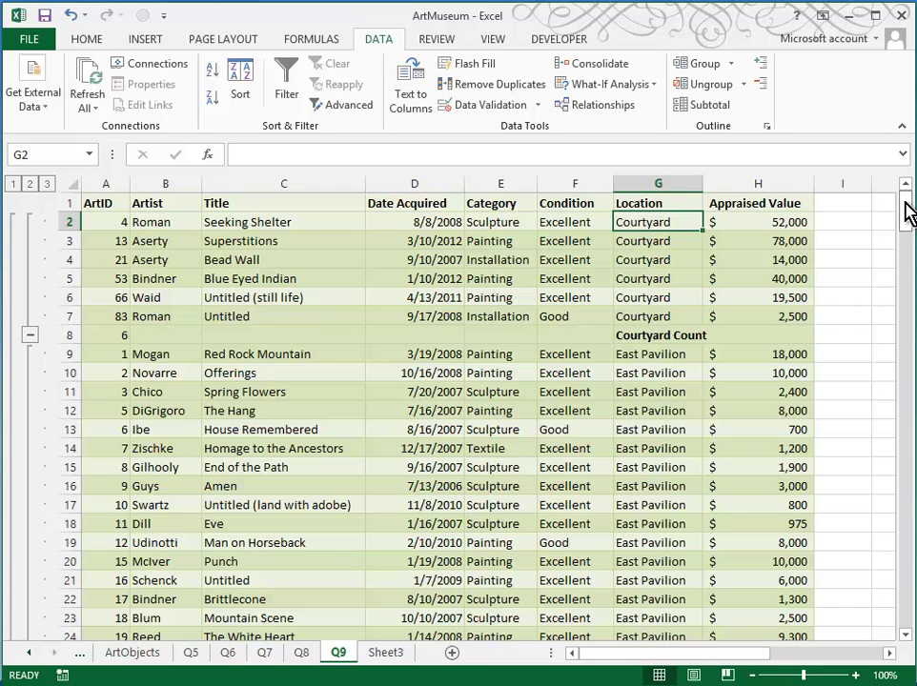
drag(906, 212, 910, 380)
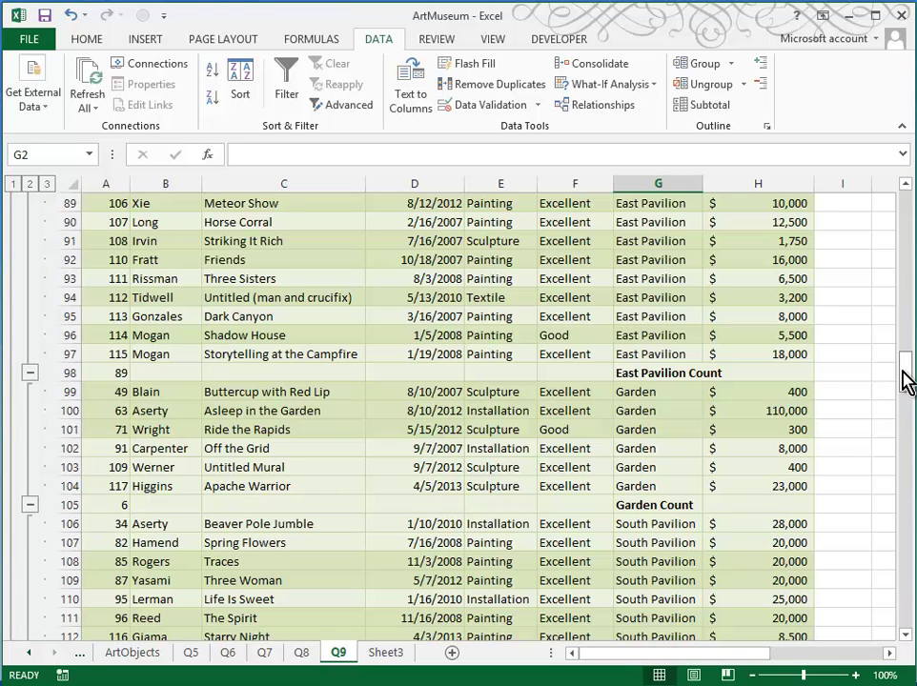
drag(906, 379, 906, 431)
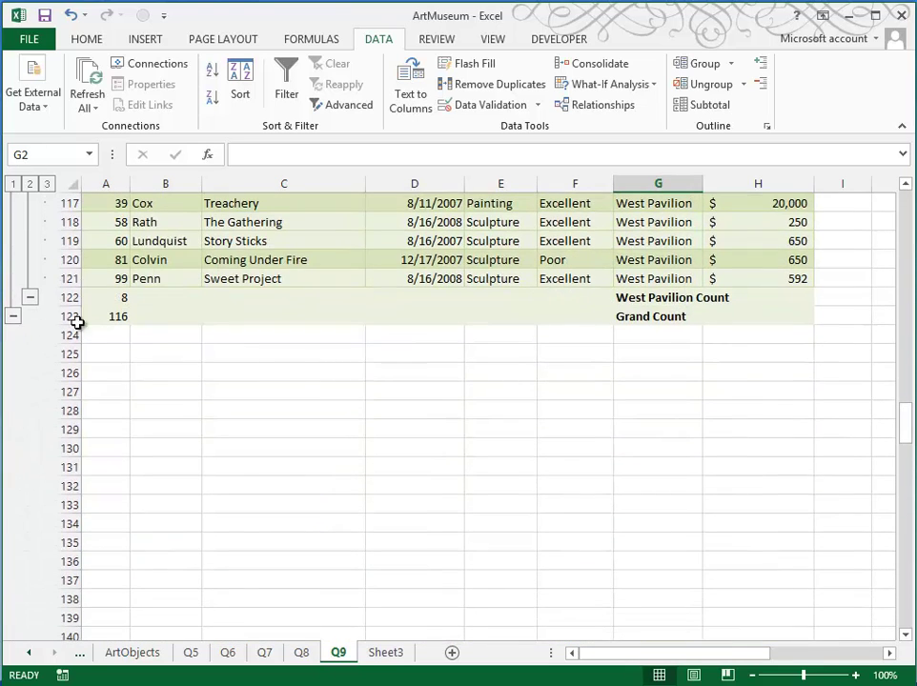